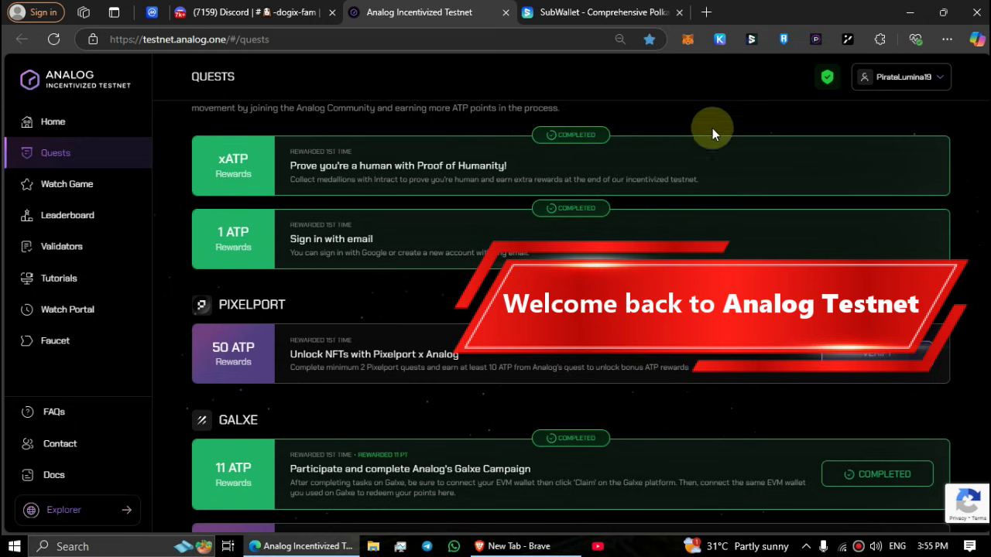
Step: Scroll the Analog Quests page to the PIXELPORT section and highlight its heading
scroll(398, 400, "up", 3)
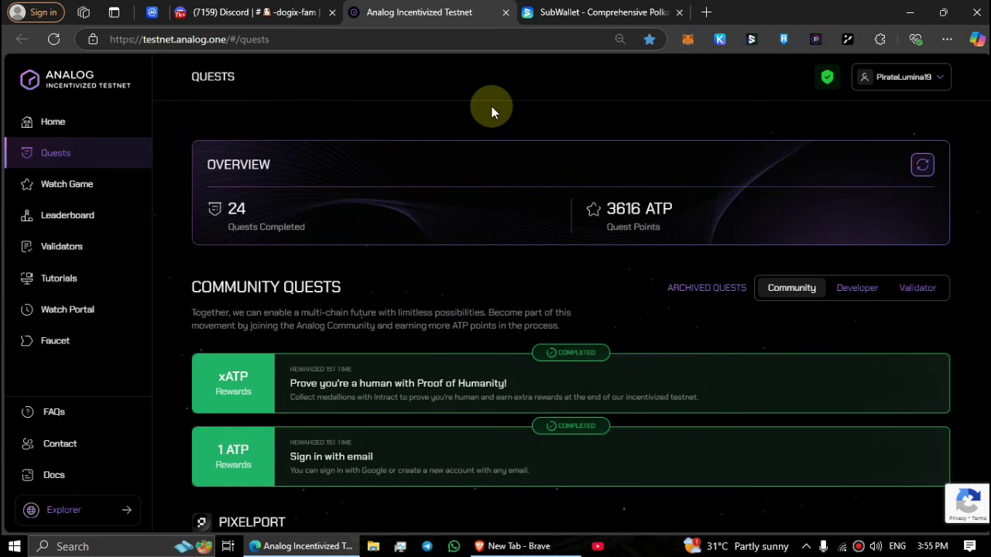
scroll(492, 112, "down", 3)
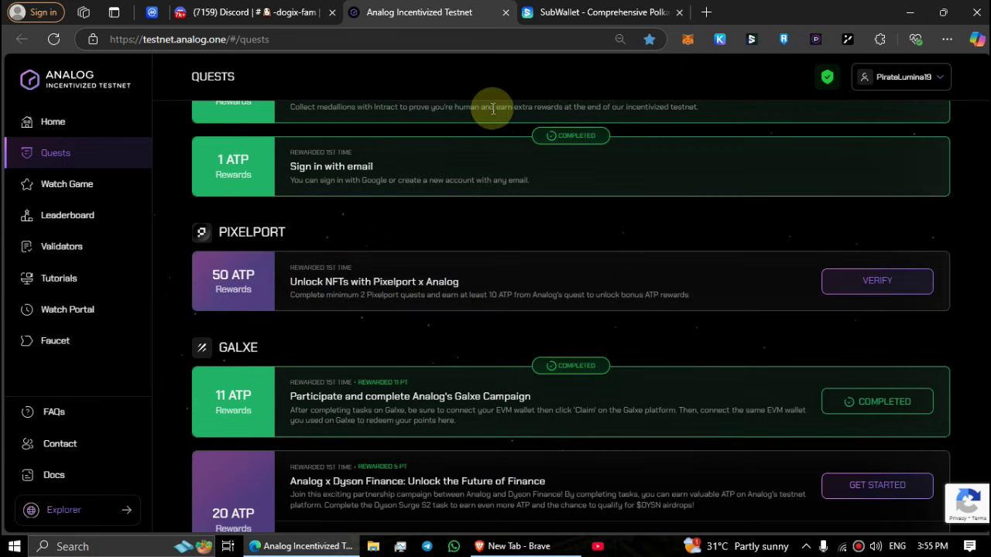
left_click_drag(227, 230, 352, 230)
left_click(248, 260)
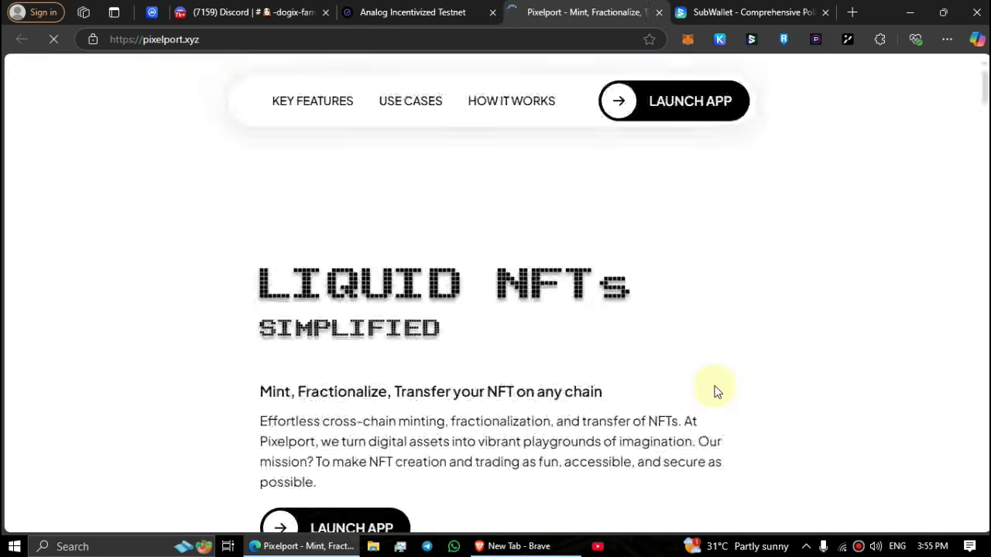
Step: Connect SubWallet's Analog account to Pixelport, enter the NFT Hub, and zoom to 90%
scroll(635, 348, "down", 3)
left_click(323, 310)
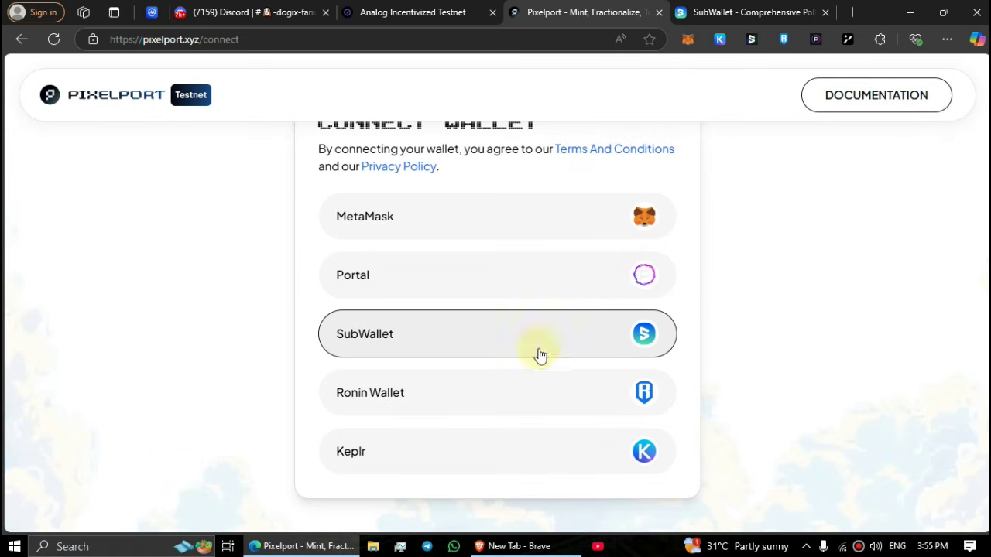
left_click(751, 39)
left_click(288, 343)
left_click(406, 339)
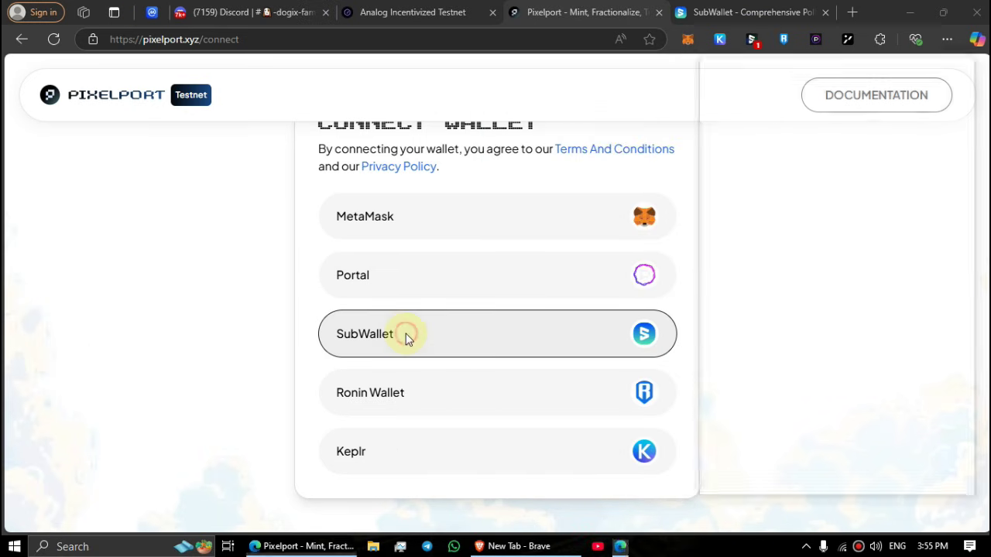
left_click(929, 307)
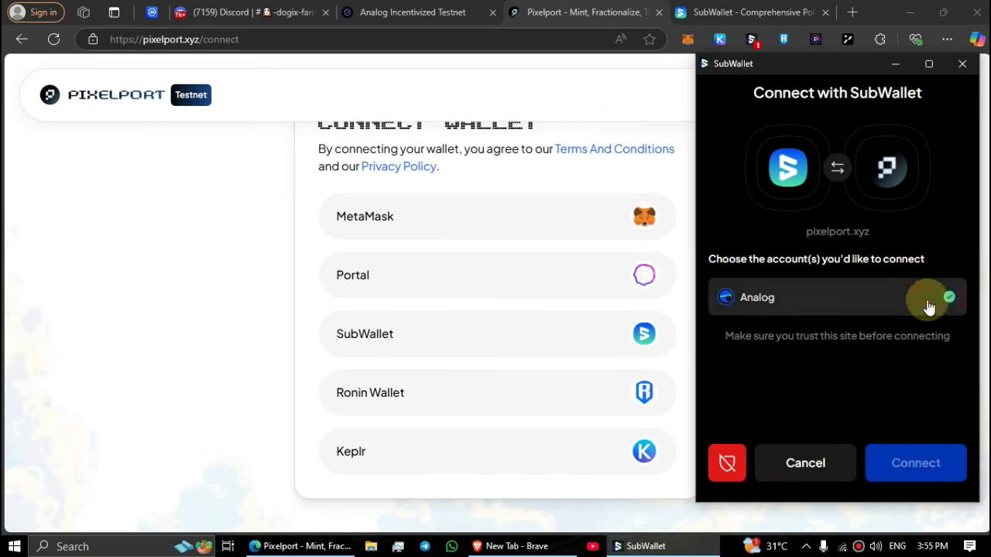
left_click(924, 459)
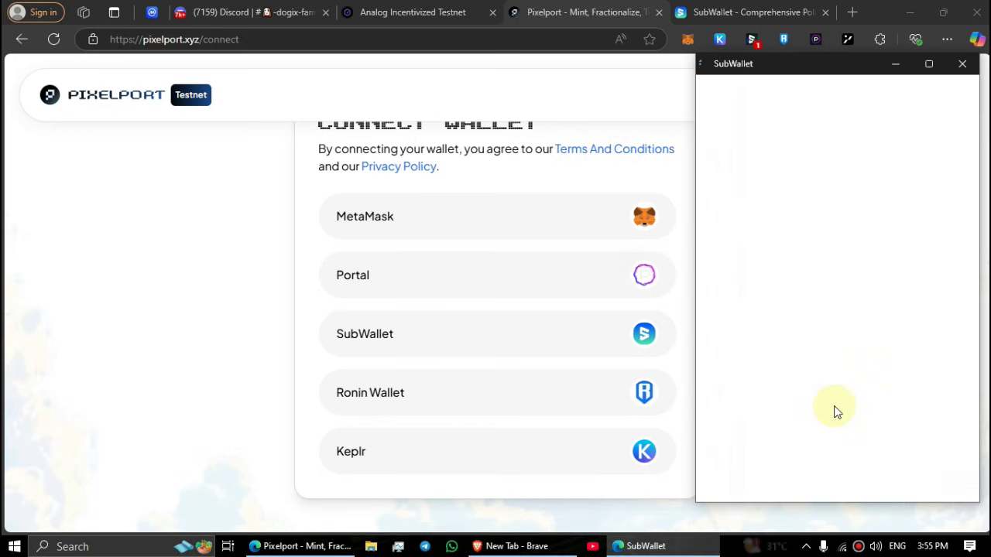
left_click(912, 472)
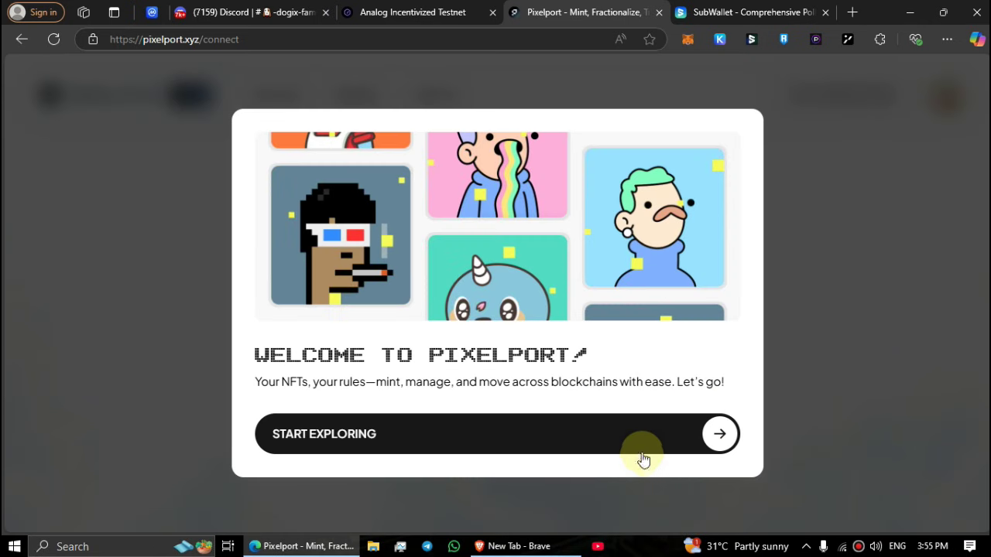
left_click(630, 422)
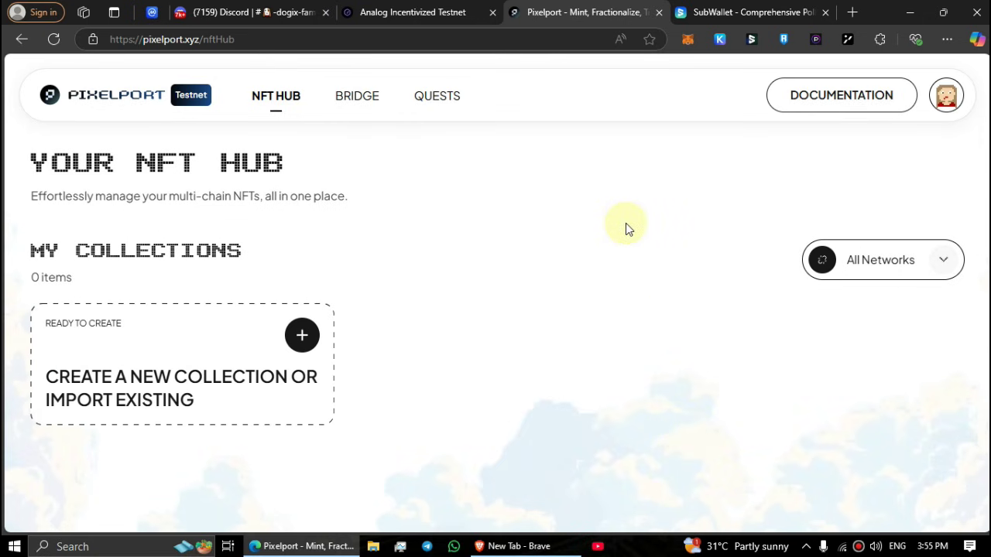
key("ctrl+minus")
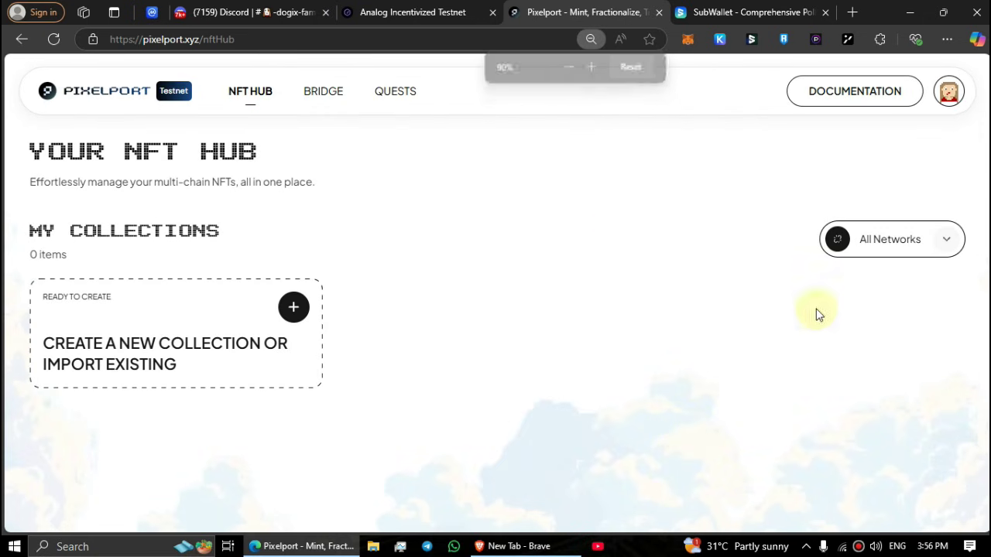
Step: Open Pixelport's quests, then review the Analog quest's 10 ATP requirement and 50 ATP reward
left_click(393, 97)
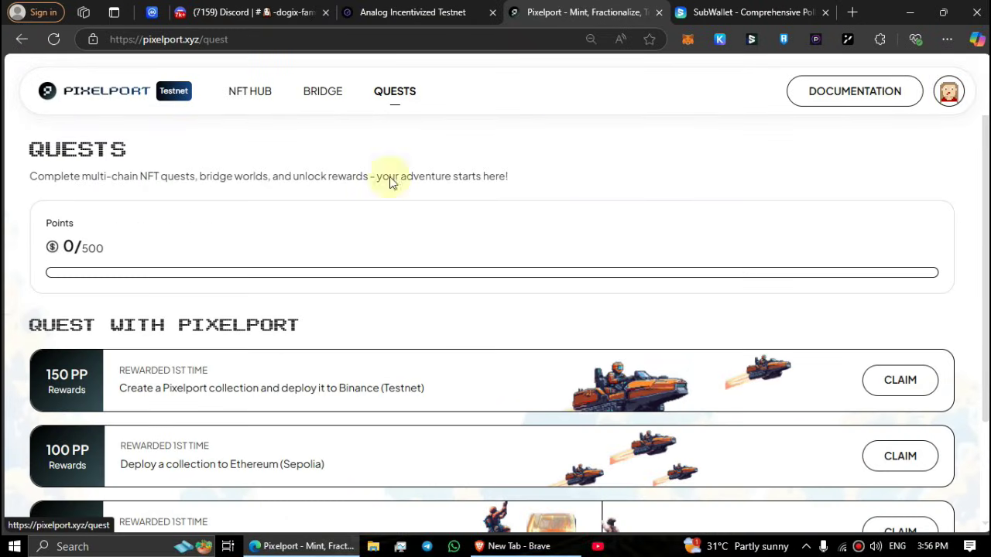
scroll(327, 323, "down", 2)
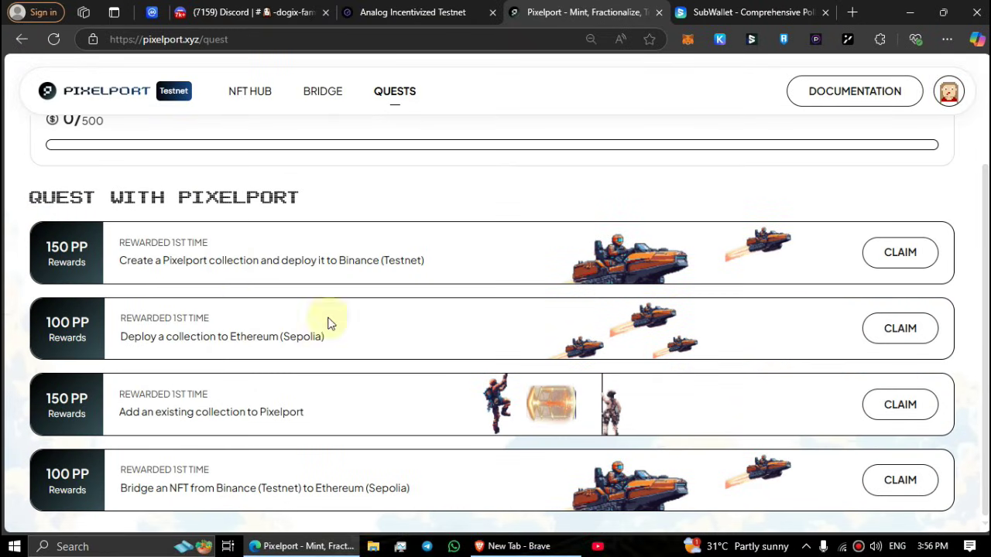
left_click(410, 12)
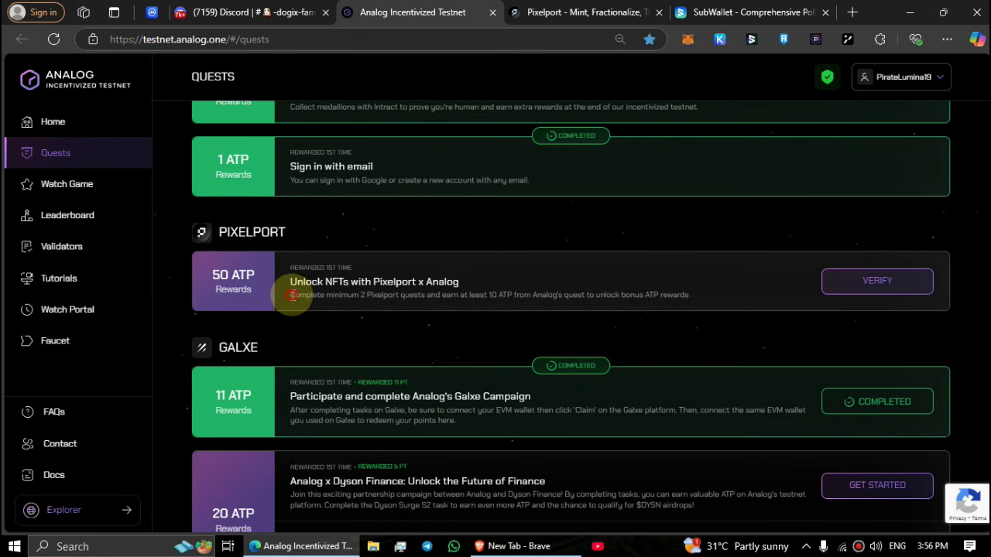
left_click_drag(293, 295, 455, 296)
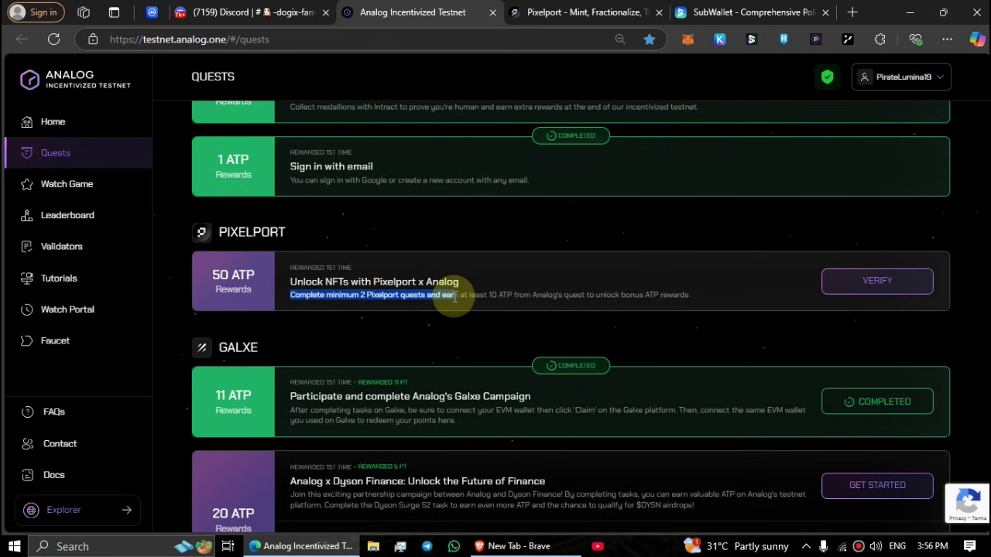
left_click(515, 327)
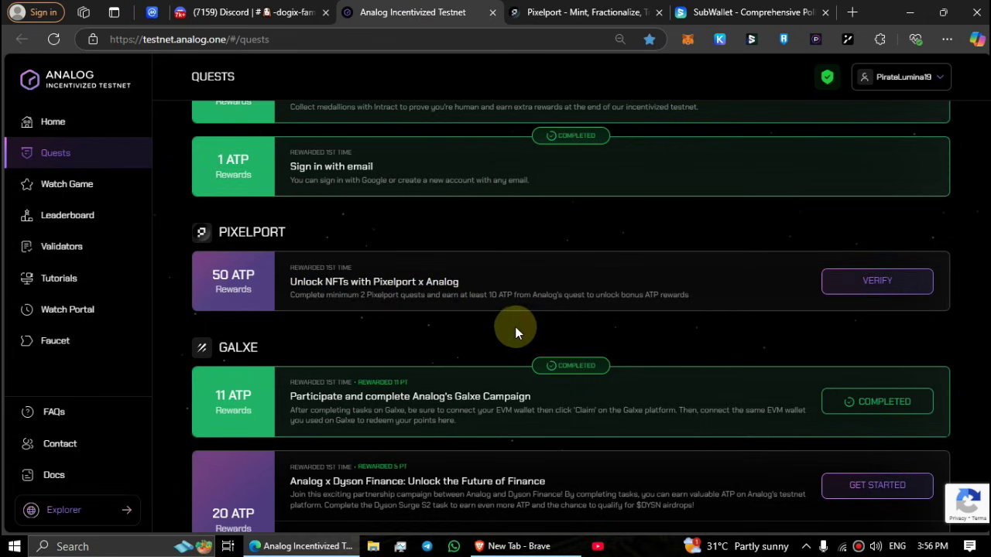
left_click_drag(449, 298, 703, 295)
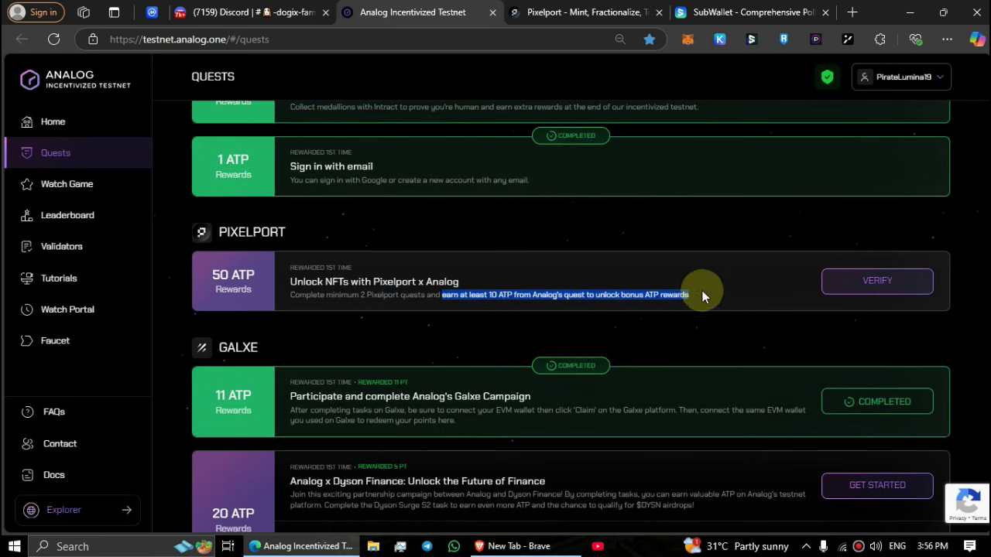
left_click(647, 314)
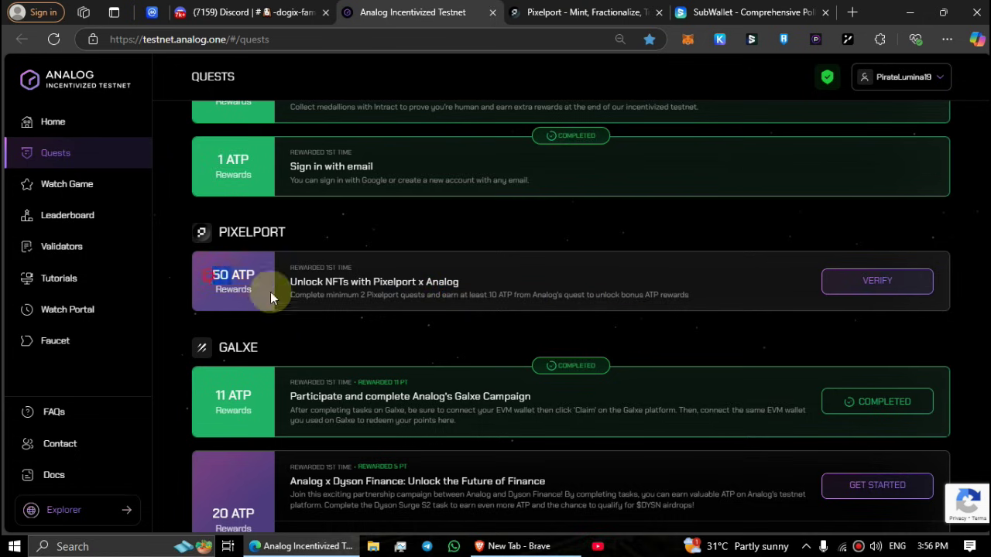
left_click_drag(270, 292, 296, 302)
left_click(421, 352)
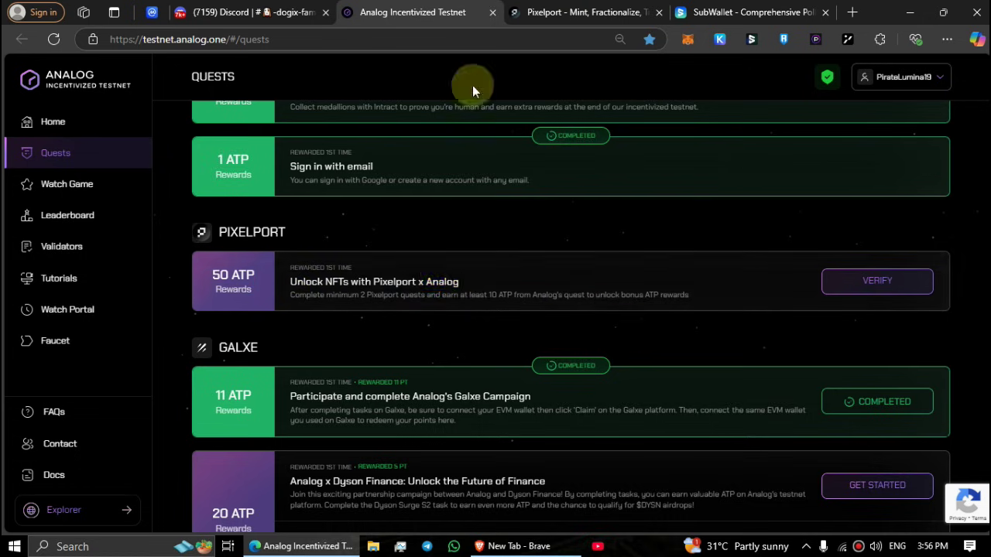
Step: Back on Pixelport's quests, note the Binance (Testnet) and Ethereum (Sepolia) quest chains
left_click(561, 10)
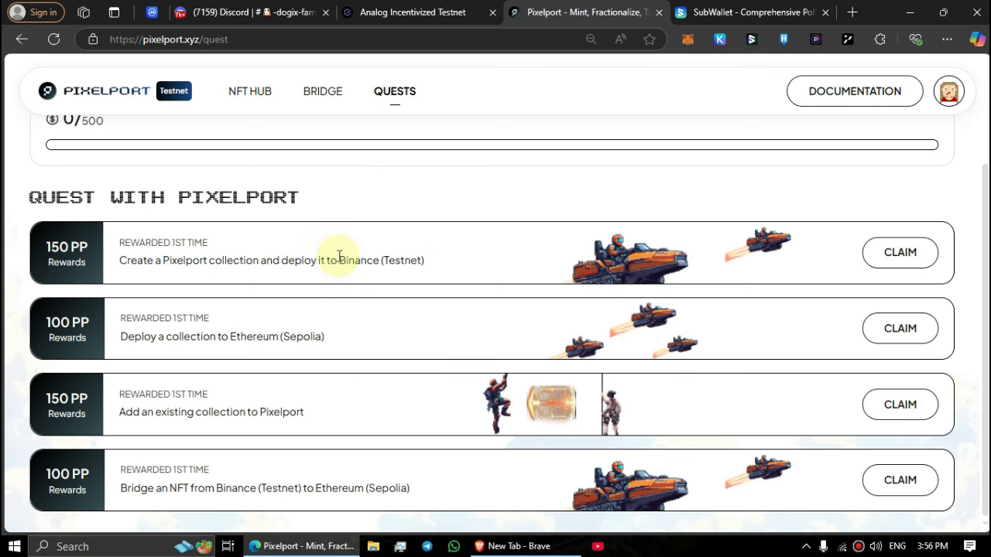
left_click_drag(339, 255, 448, 267)
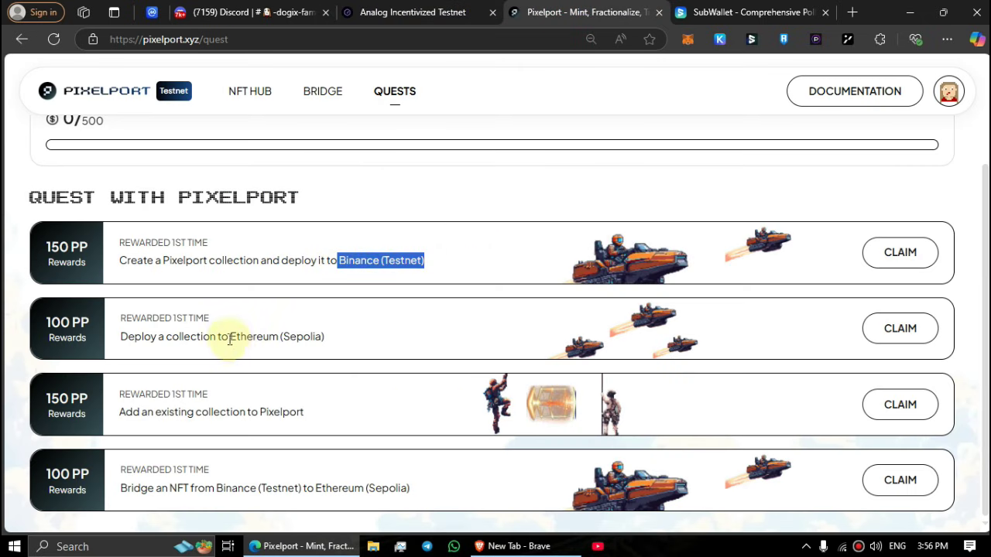
left_click_drag(230, 339, 336, 339)
Step: Compare the BNB and Sepolia faucet pages, noting the Sepolia faucet's mainnet balance requirement
left_click(579, 202)
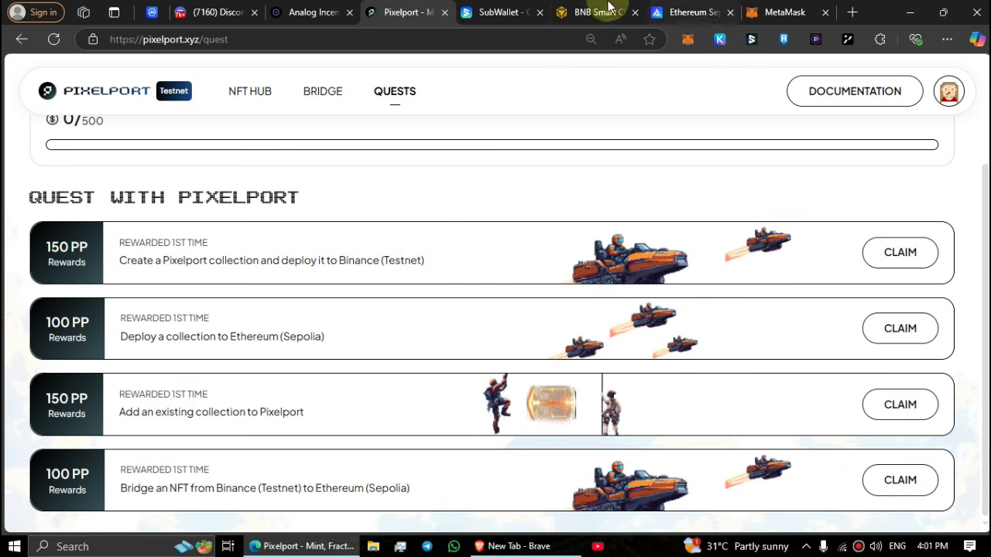
left_click(596, 12)
left_click(226, 47)
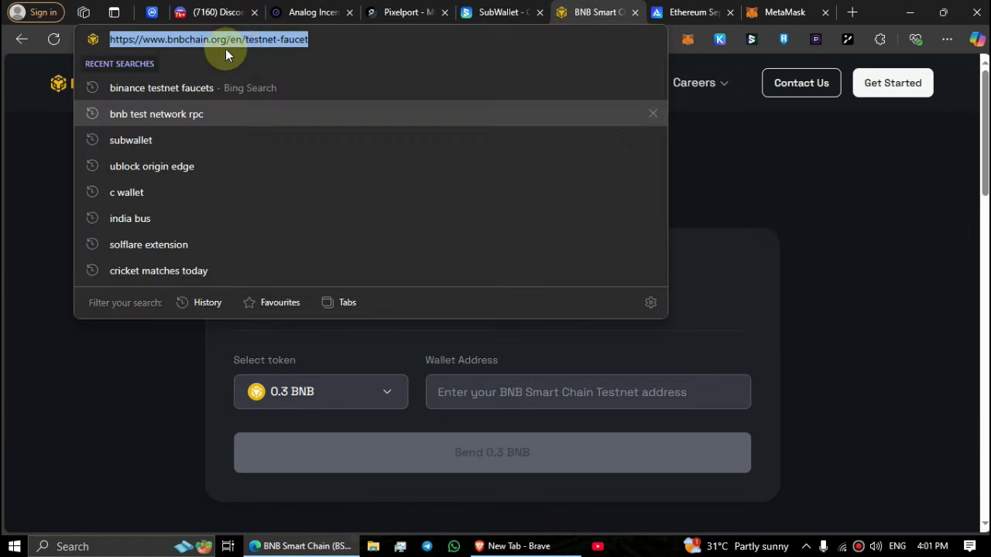
left_click(148, 384)
left_click(683, 12)
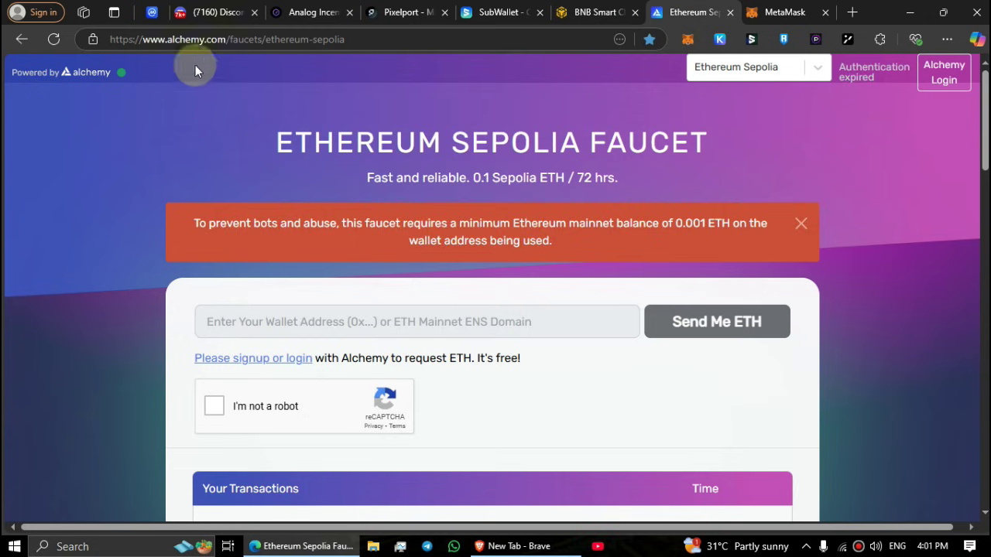
left_click(193, 40)
left_click(391, 408)
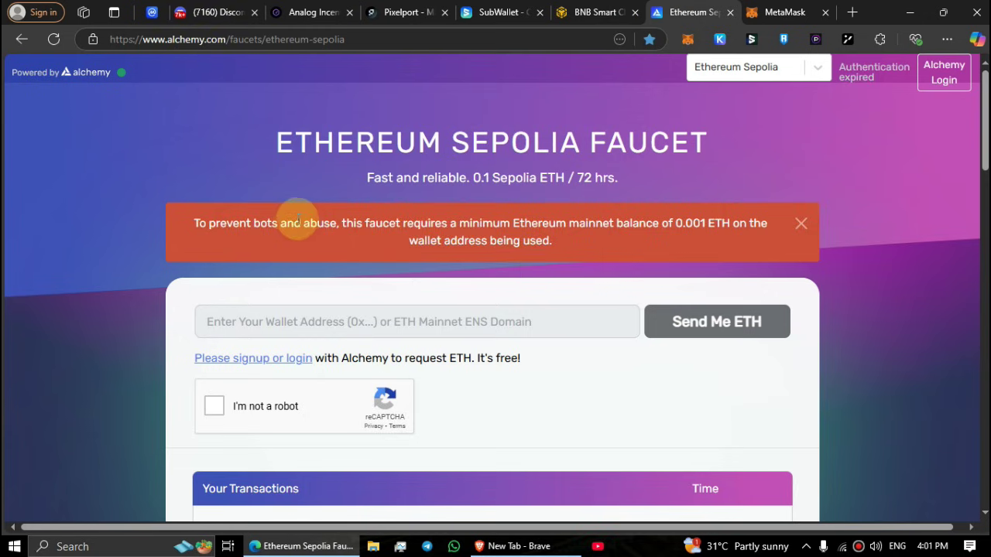
left_click_drag(298, 223, 767, 226)
Step: Check the BNB faucet's 0.002 BNB mainnet funding requirement, then return to the Sepolia faucet
left_click(611, 9)
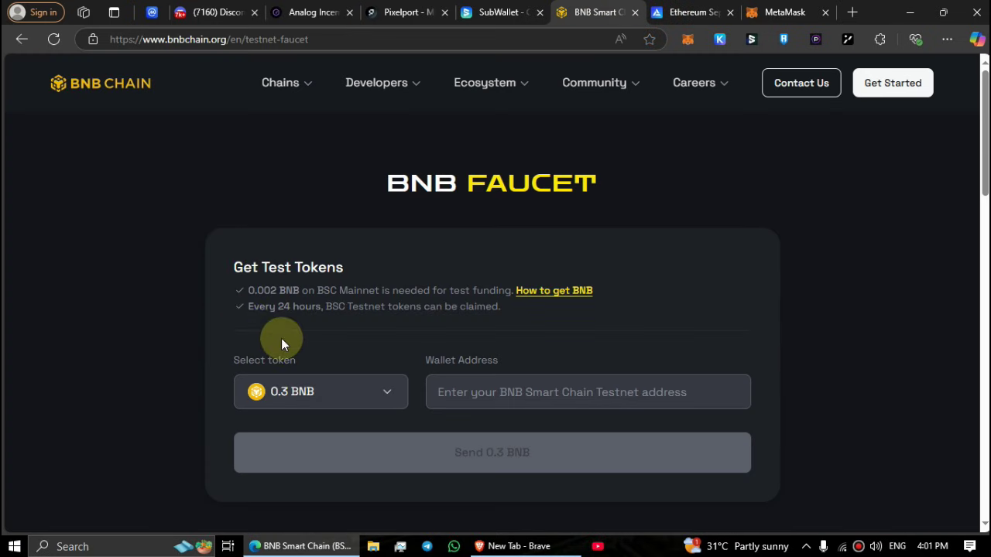
left_click_drag(241, 293, 453, 292)
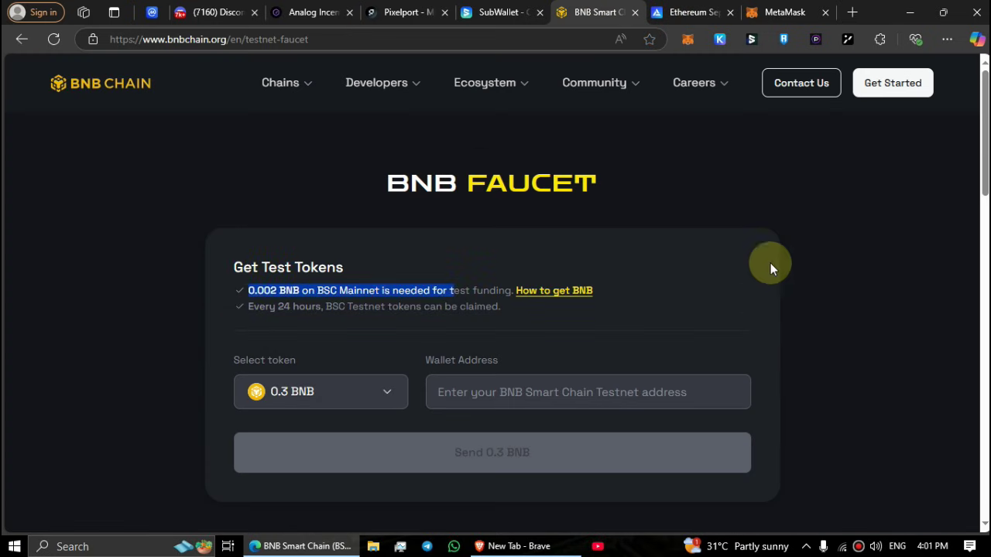
left_click(581, 239)
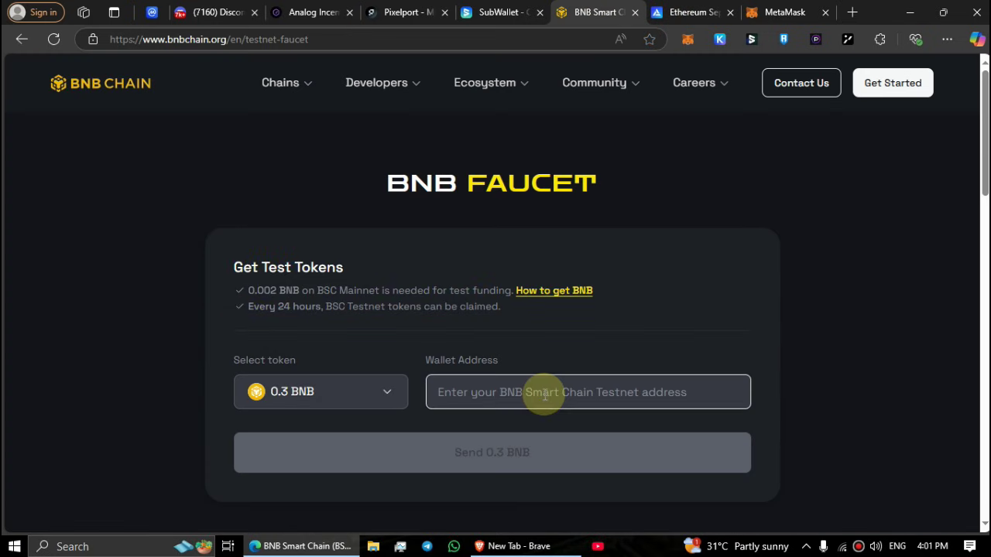
left_click(691, 12)
left_click(601, 9)
left_click(685, 11)
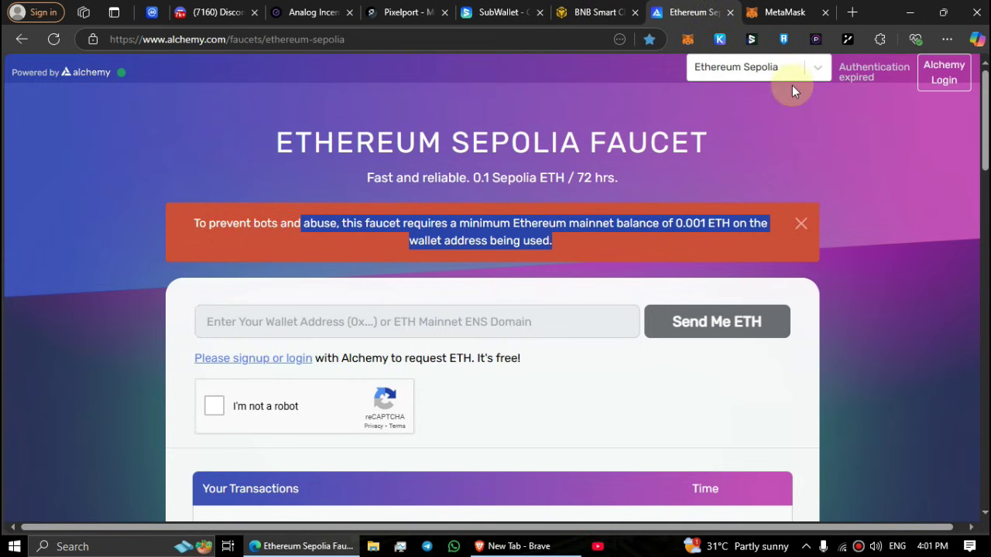
Step: Copy the Analog account's address from SubWallet's account list and enter 'eth'
left_click(745, 40)
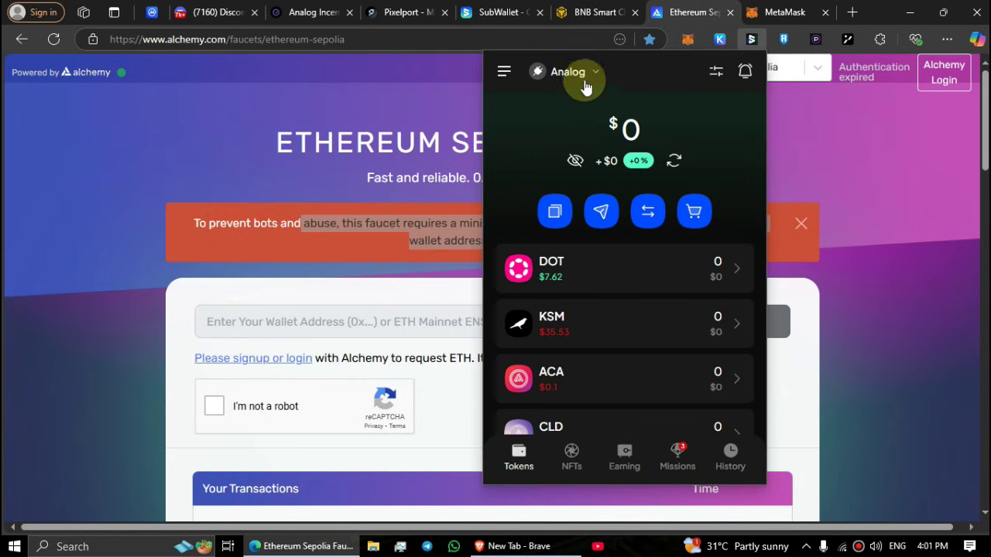
left_click(586, 76)
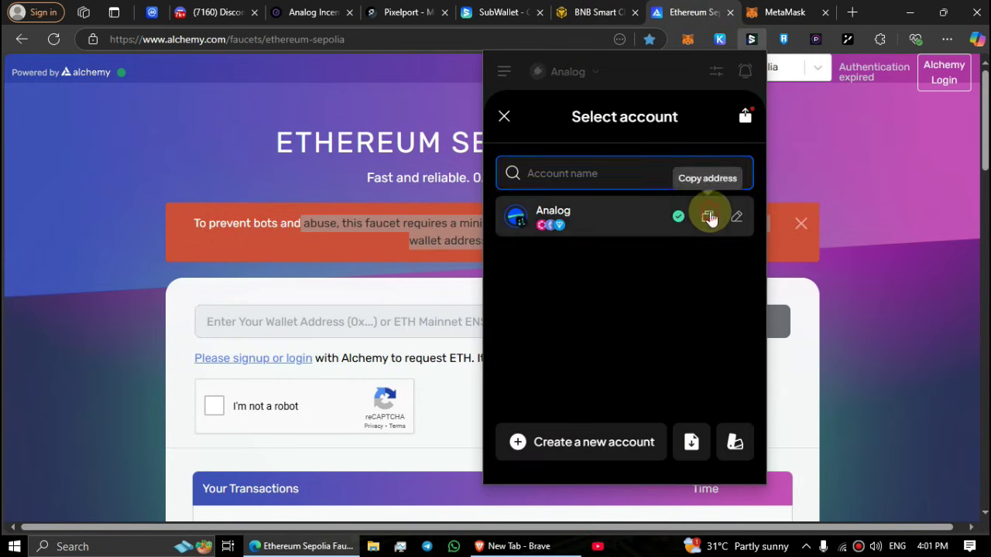
left_click(708, 216)
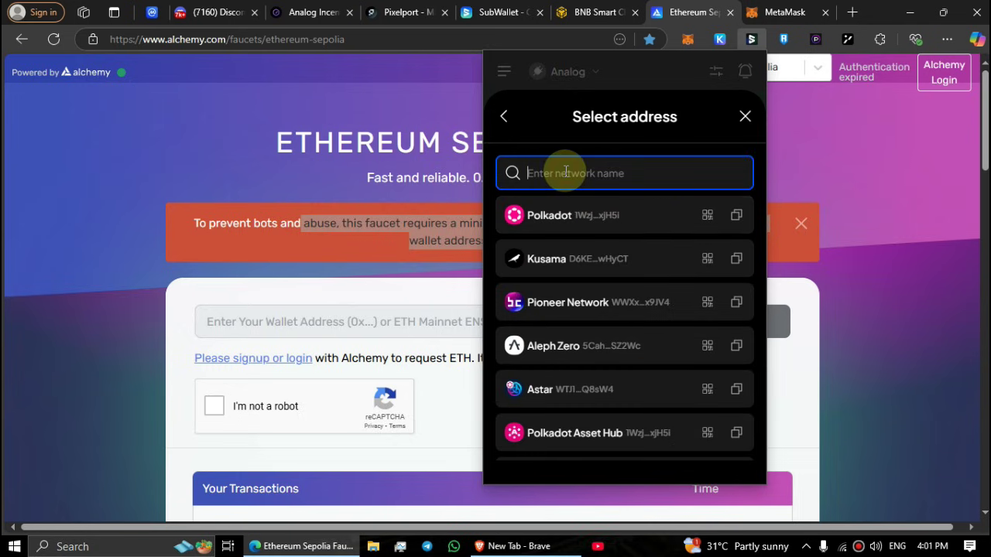
type("eth")
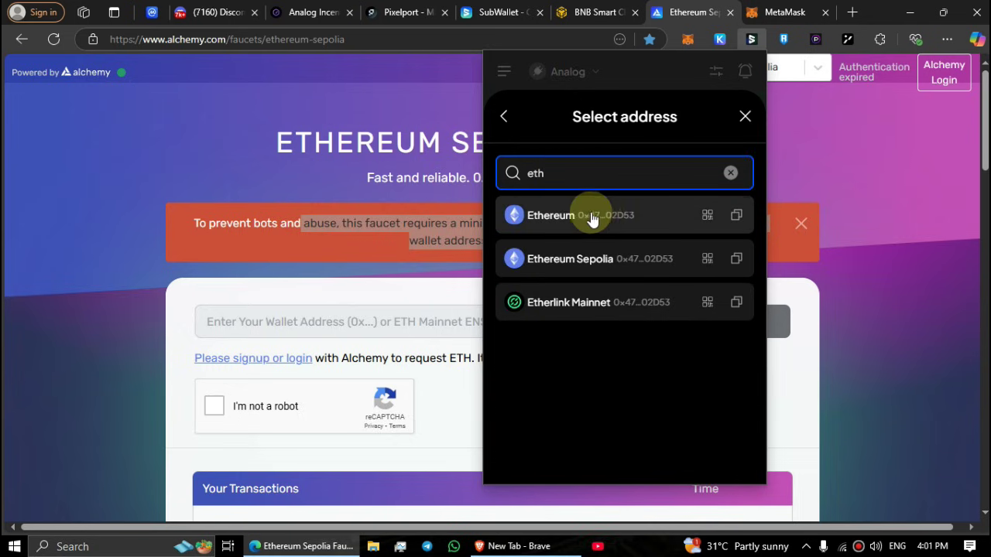
Step: On the Analog testnet page, select the linked EVM wallet address and open its options
left_click(309, 12)
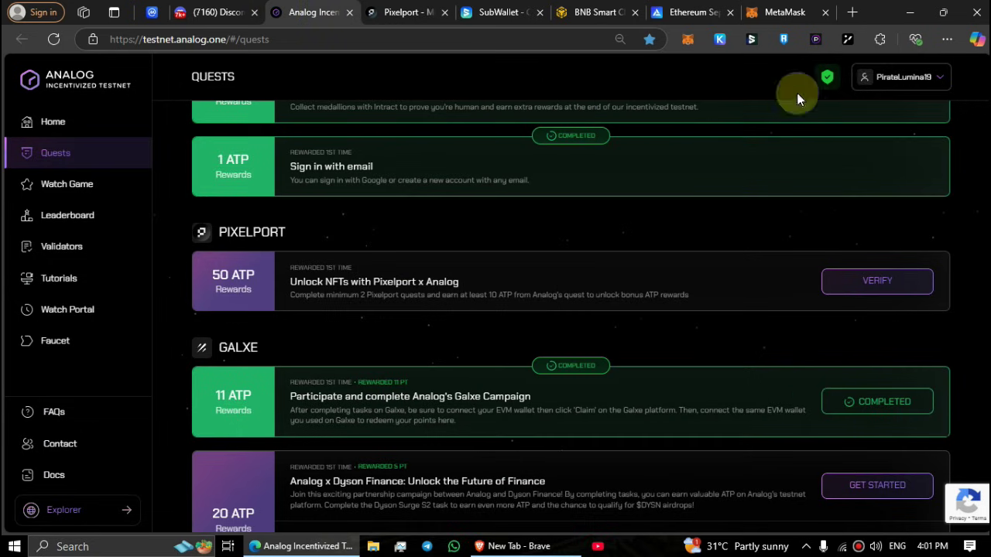
left_click(899, 78)
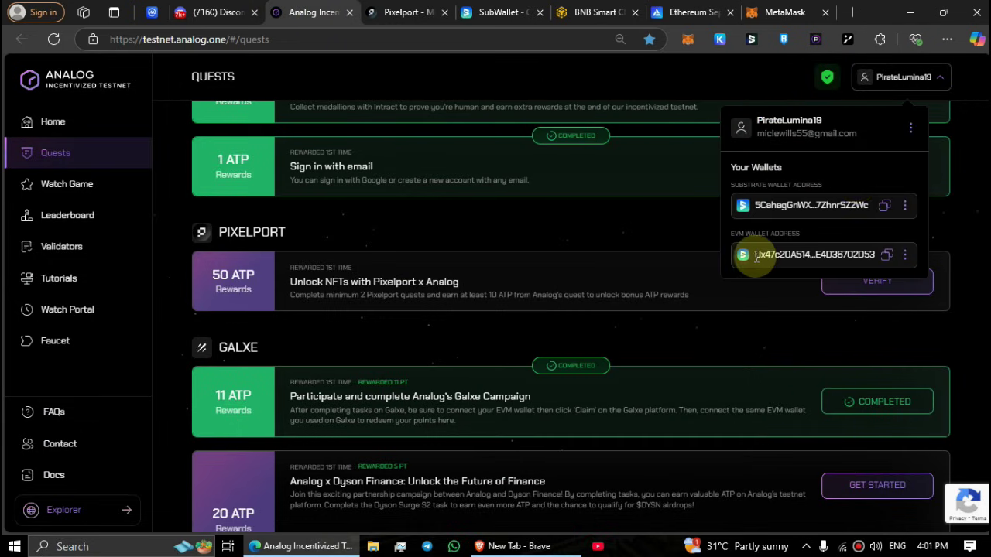
left_click_drag(744, 255, 856, 258)
left_click(905, 255)
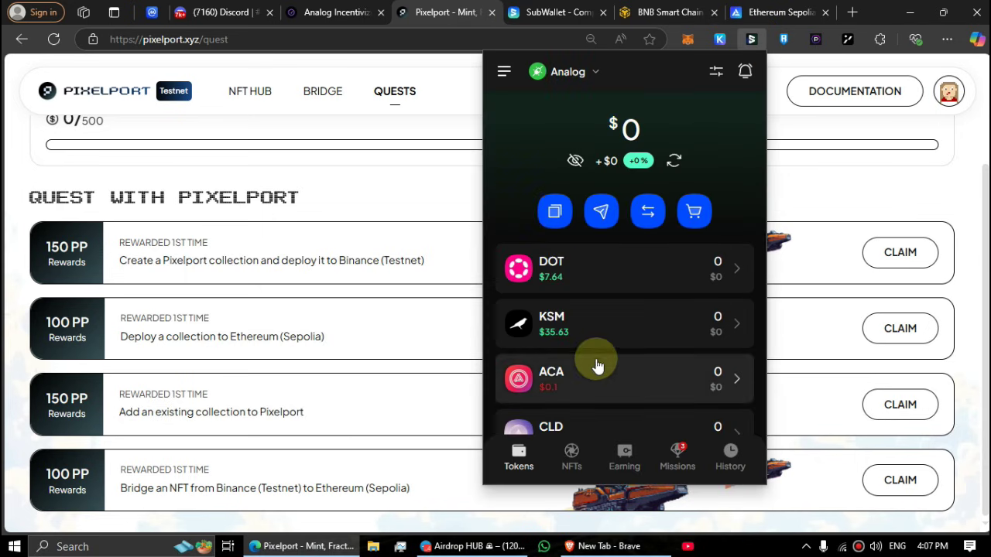
Step: In SubWallet's network management, enable Ethereum Sepolia and Binance Smart Chain
left_click(504, 74)
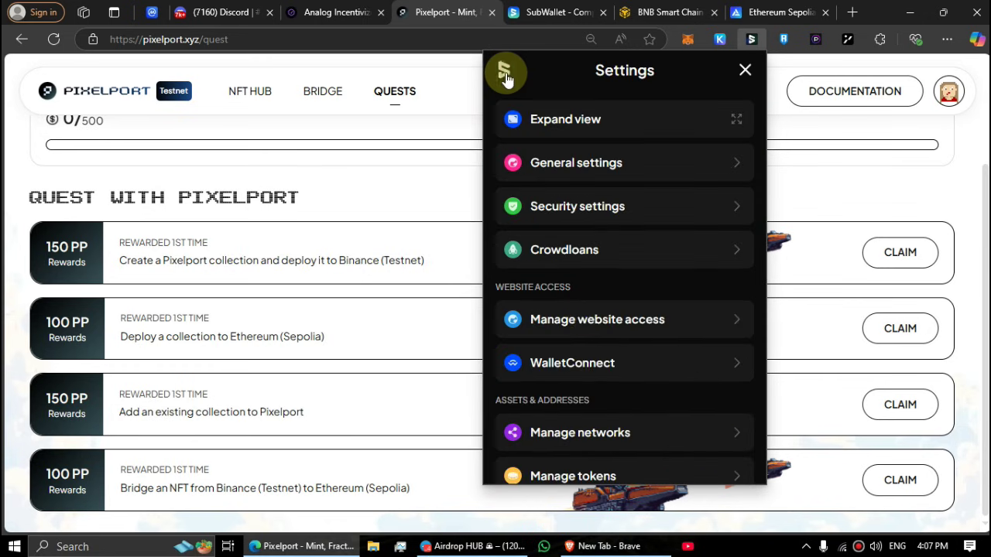
left_click(568, 434)
type("s")
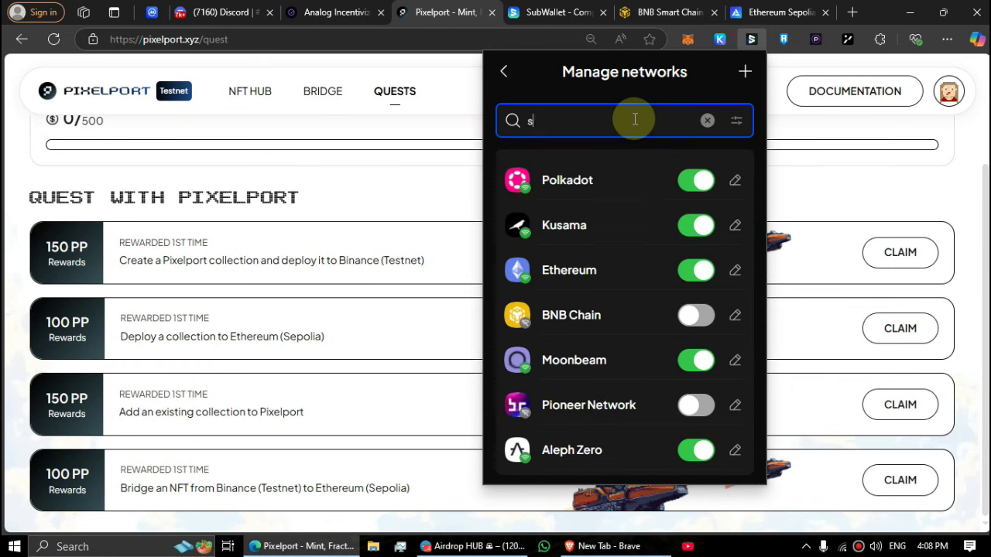
type("epo")
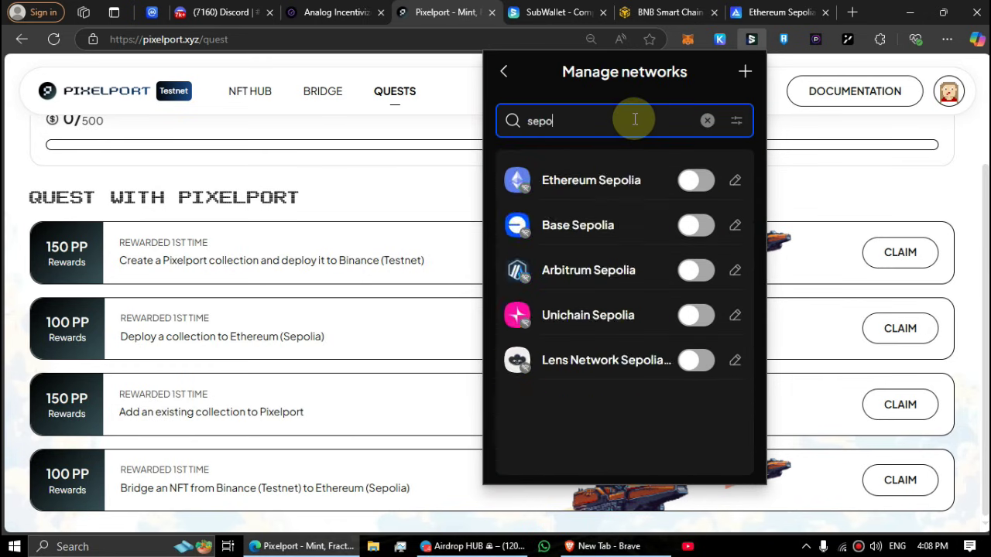
left_click(702, 184)
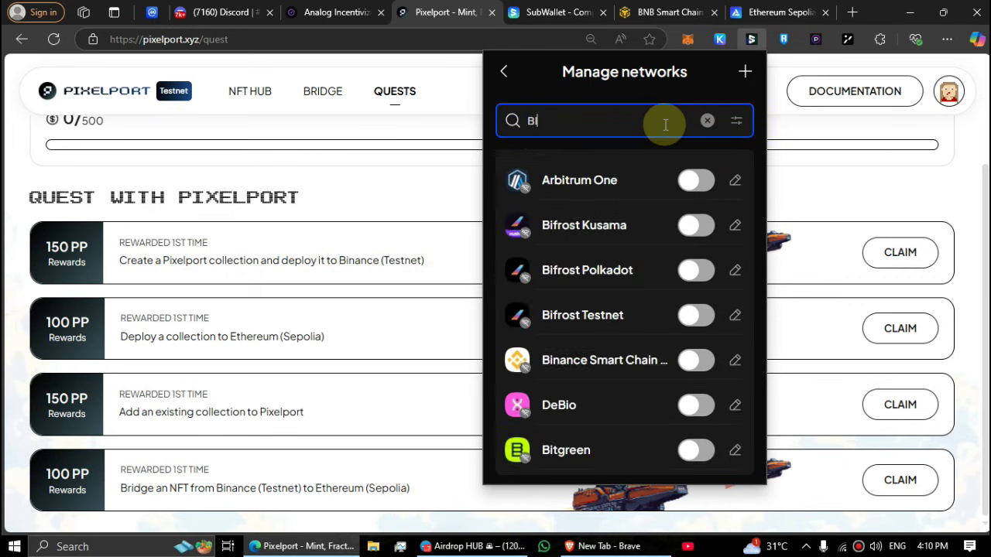
type("nan")
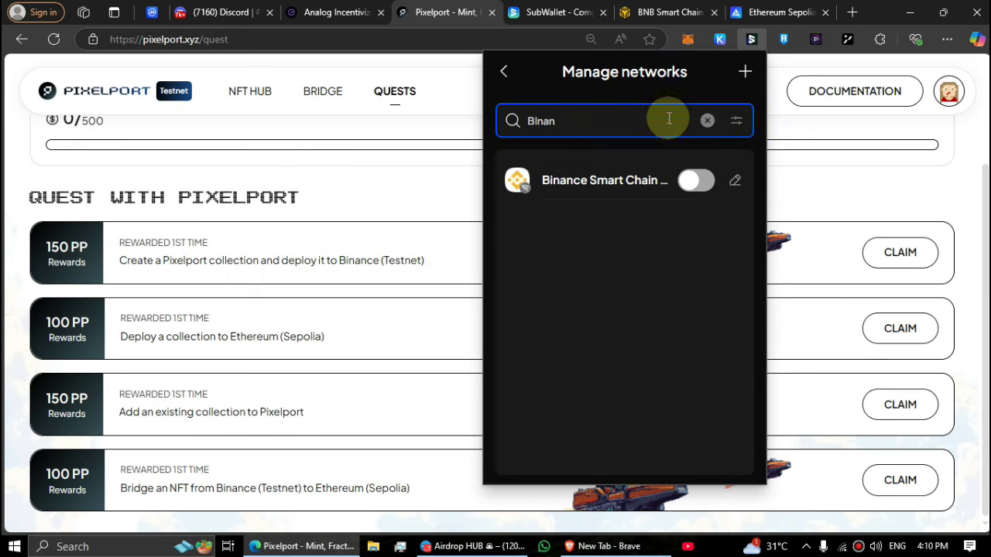
left_click(703, 184)
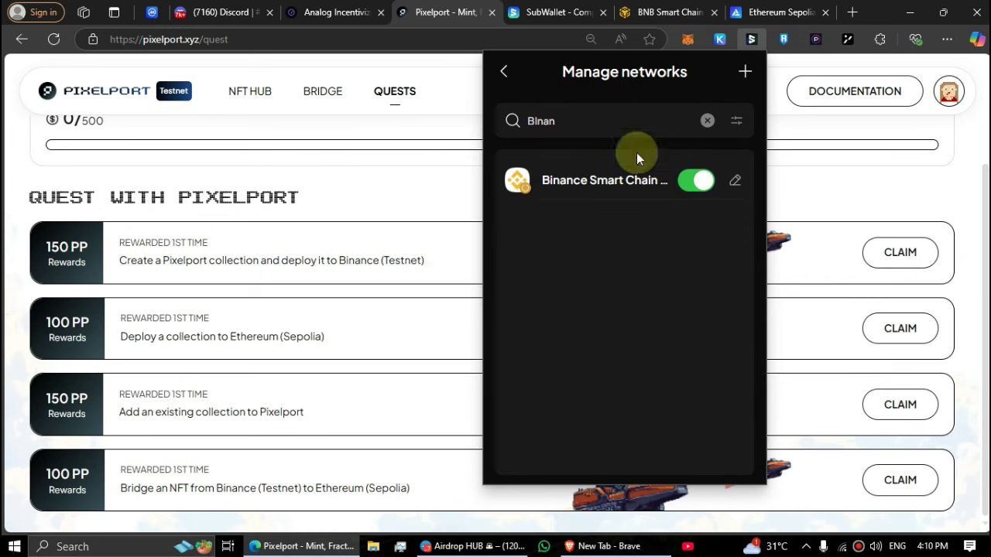
Step: Close SubWallet and try claiming the collection-deploy quest, landing on the NFT Hub
left_click(505, 73)
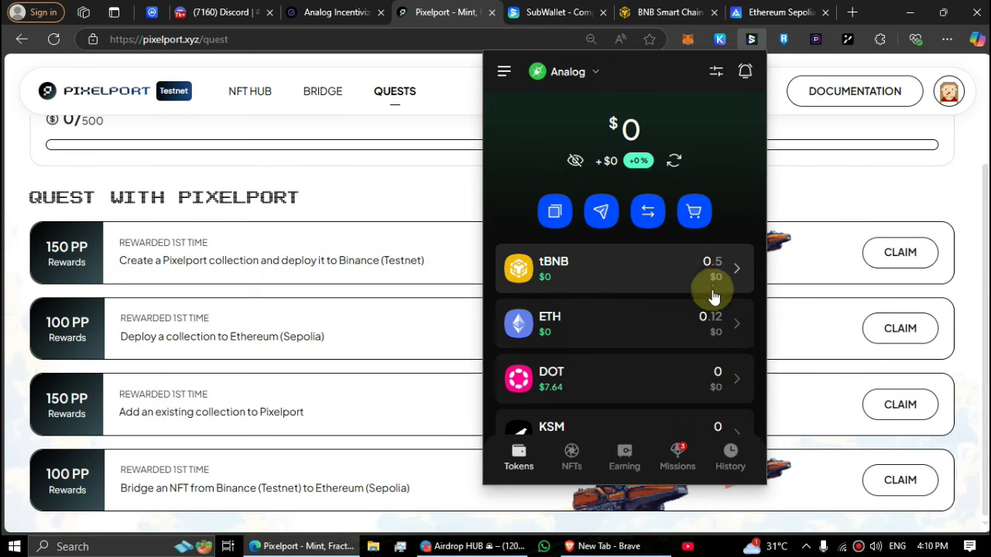
left_click(889, 189)
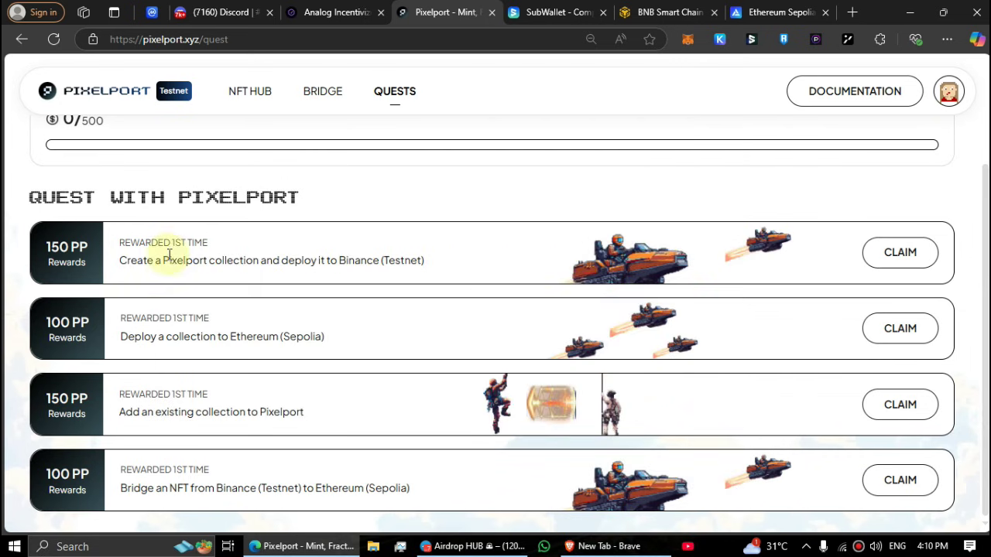
left_click(902, 261)
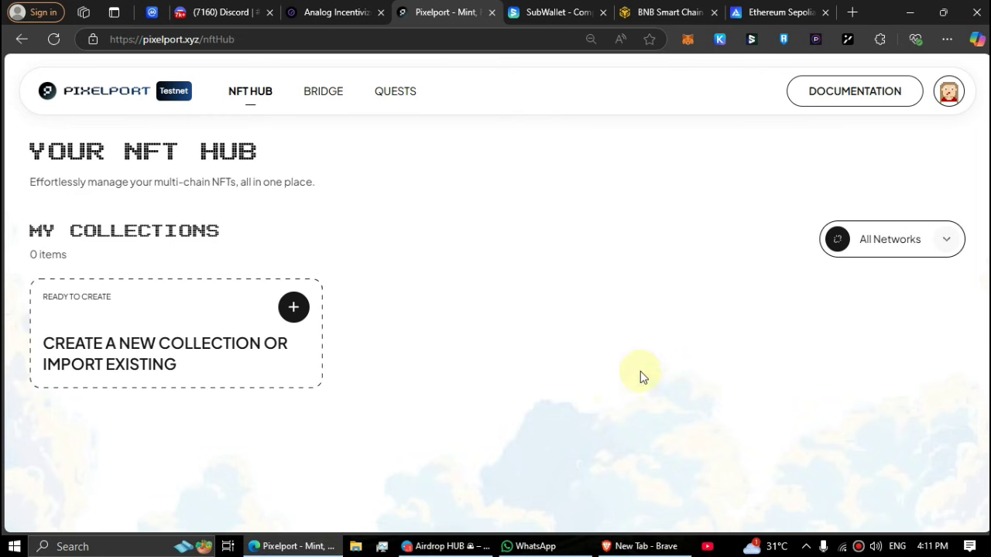
Step: Create a new collection named AirdropHUB with symbol AHB and submit its details
left_click(294, 306)
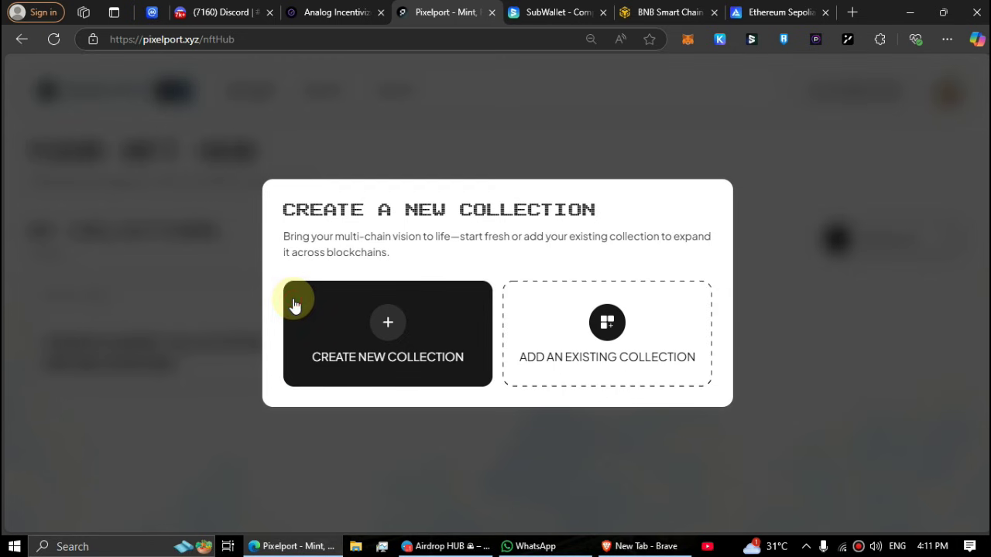
left_click(383, 353)
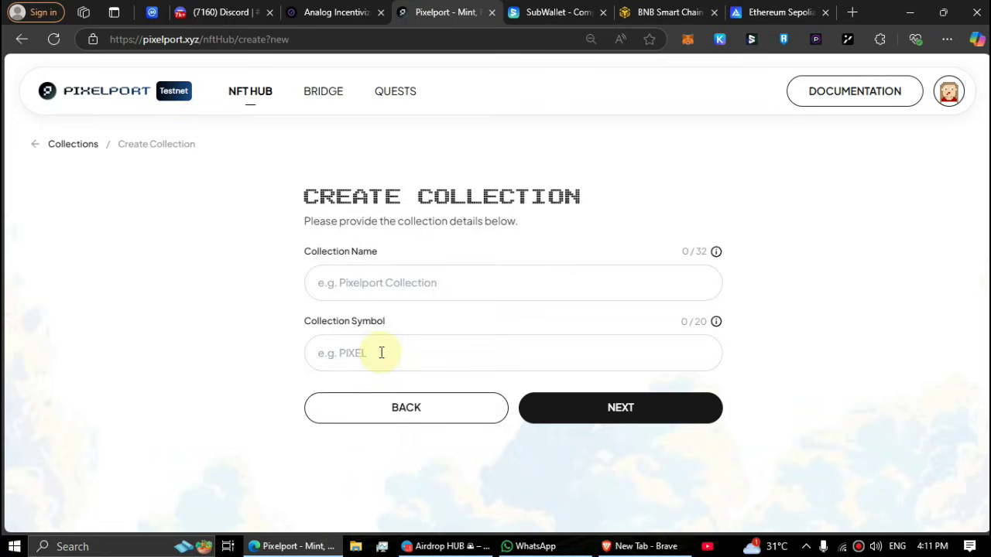
left_click(399, 277)
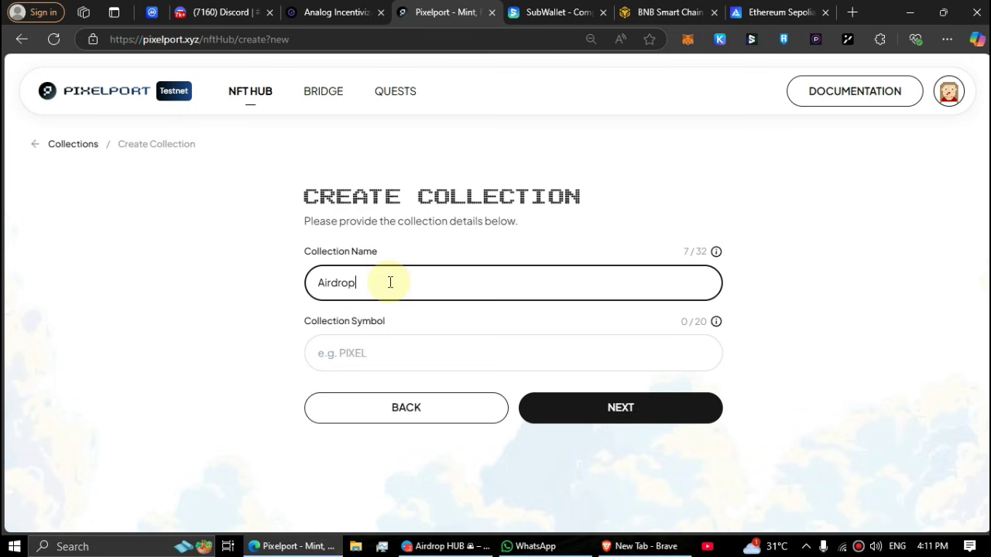
left_click(353, 359)
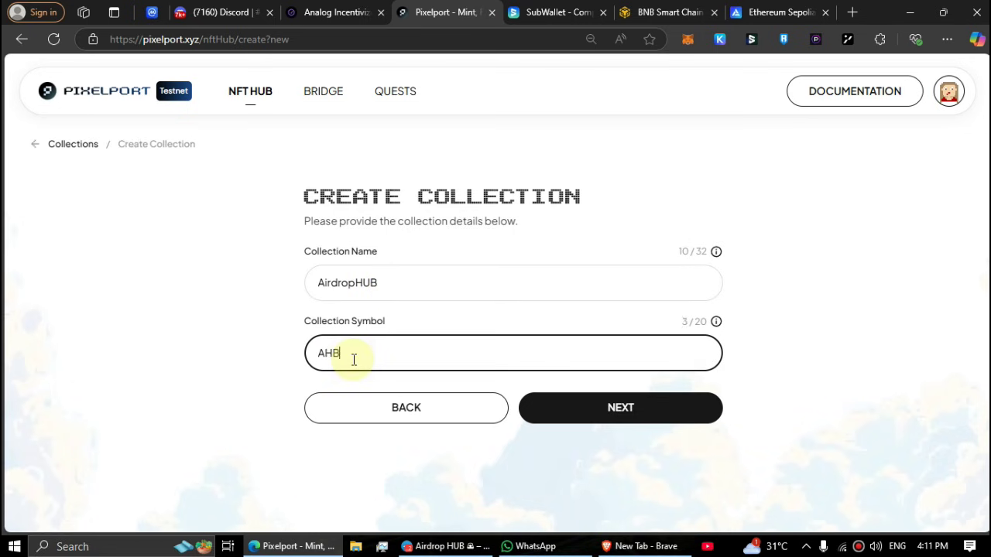
left_click(594, 410)
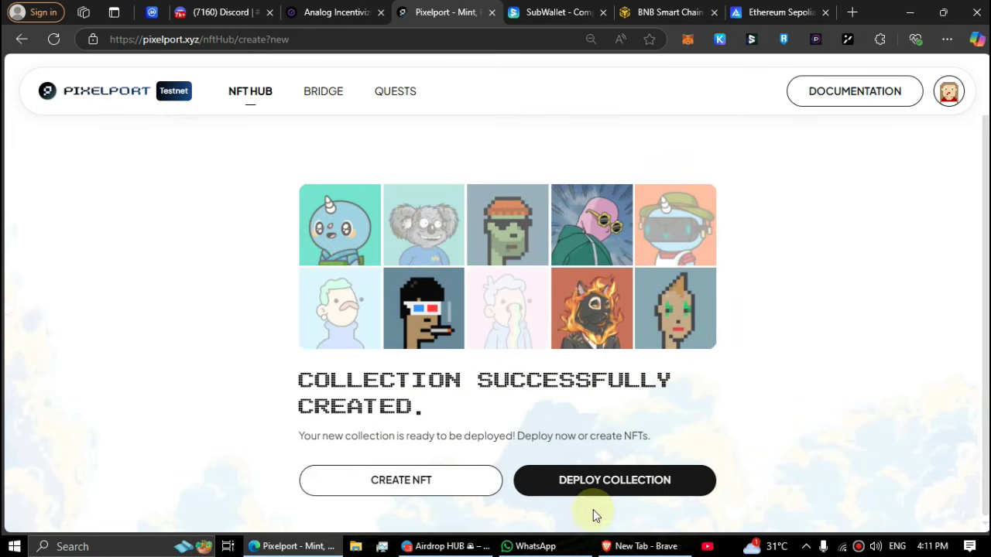
Step: Deploy AirdropHUB to the Binance chain, approve the transaction, and open its collection page
left_click(649, 480)
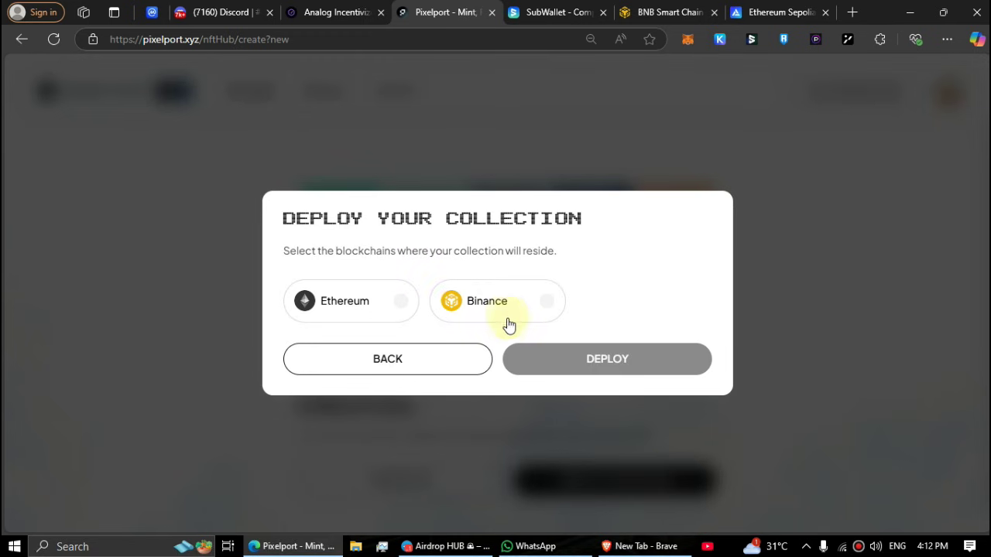
left_click(508, 317)
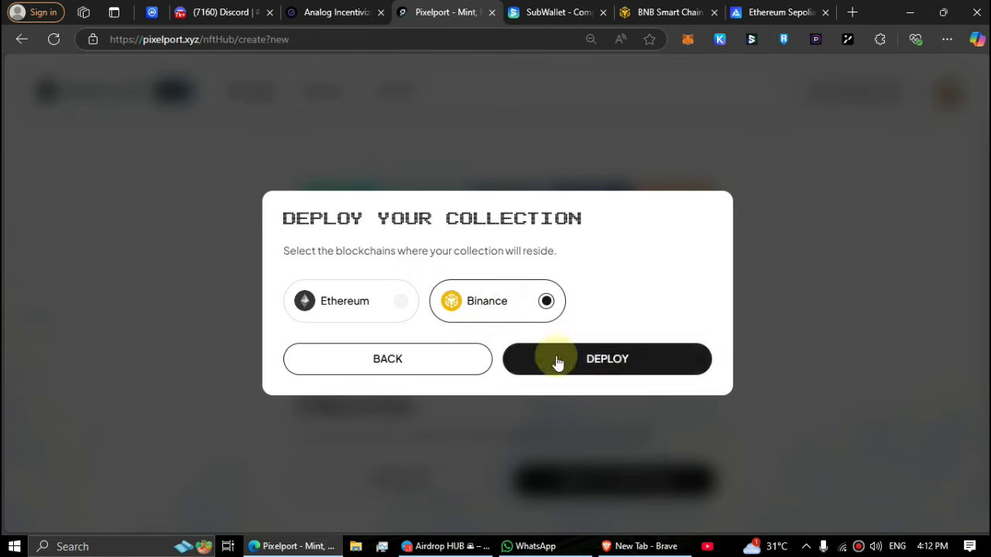
left_click(598, 355)
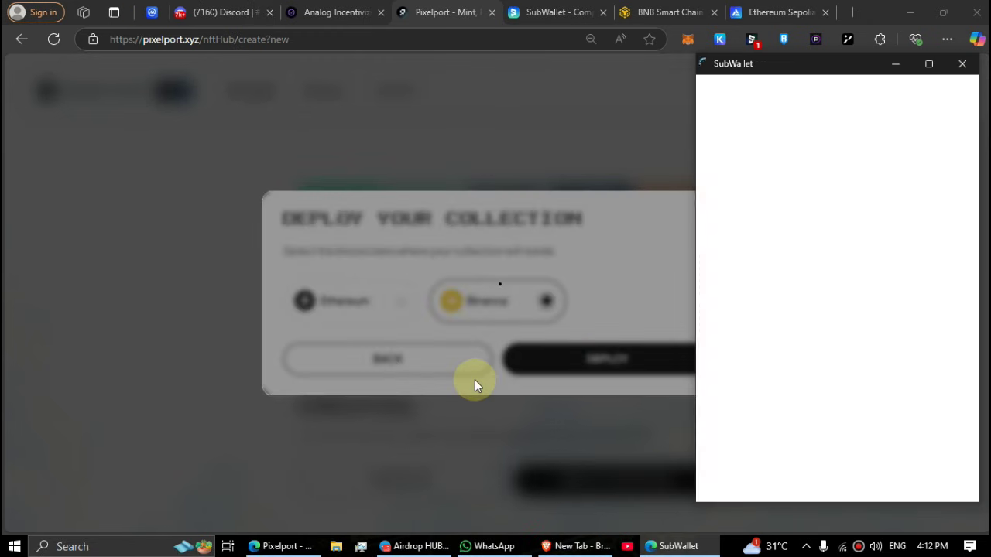
left_click(917, 465)
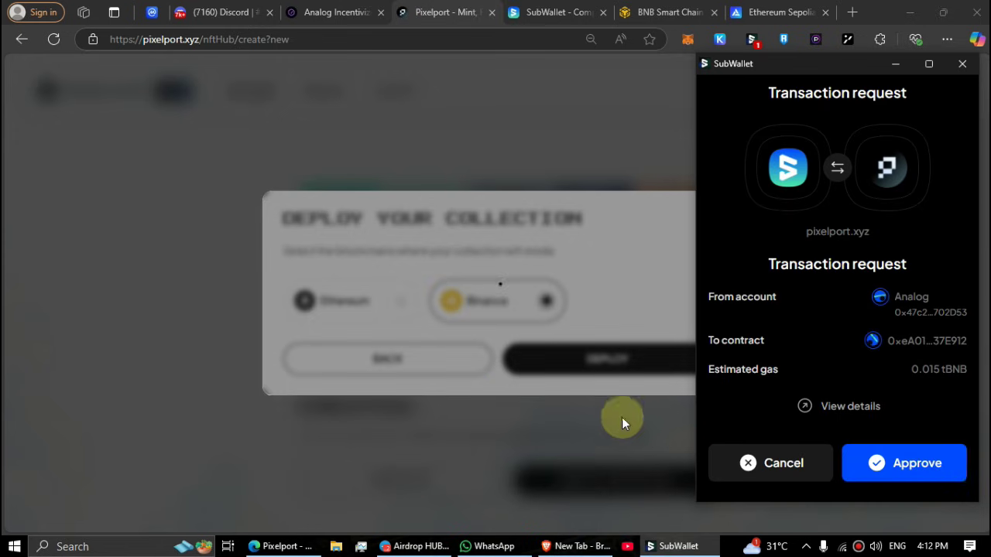
left_click(916, 468)
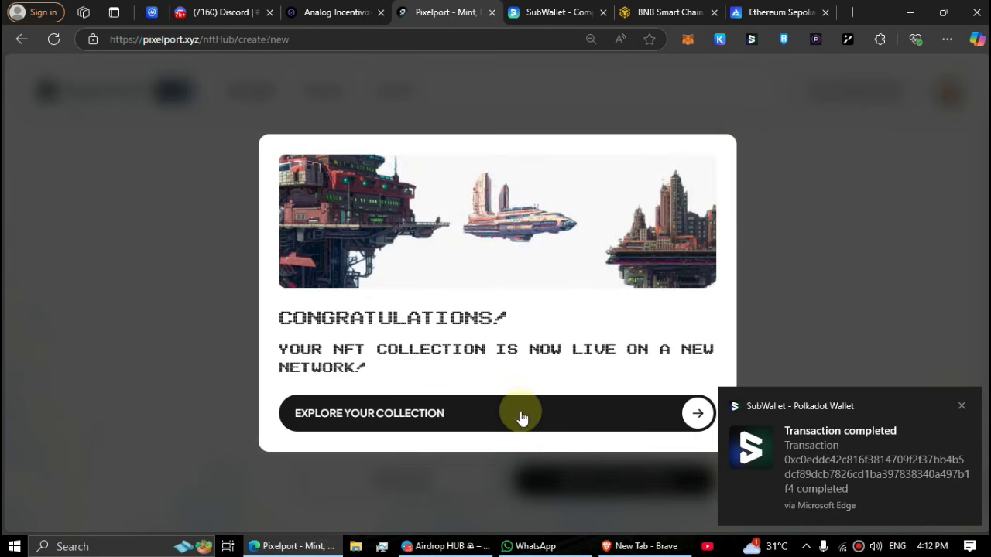
left_click(521, 415)
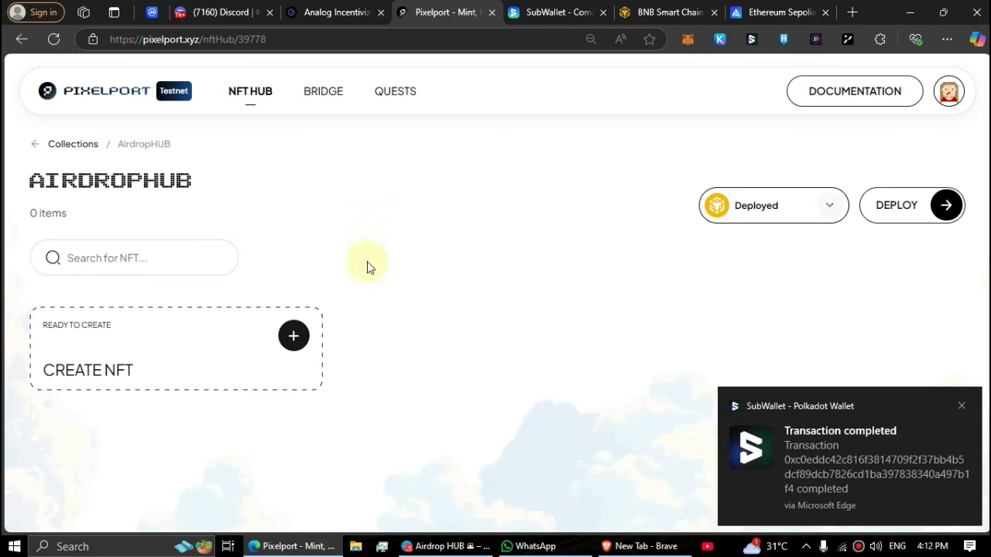
Step: Claim the 150-point Binance (Testnet) quest, then attempt the Ethereum (Sepolia) quest claim
left_click(395, 91)
scroll(863, 293, "down", 3)
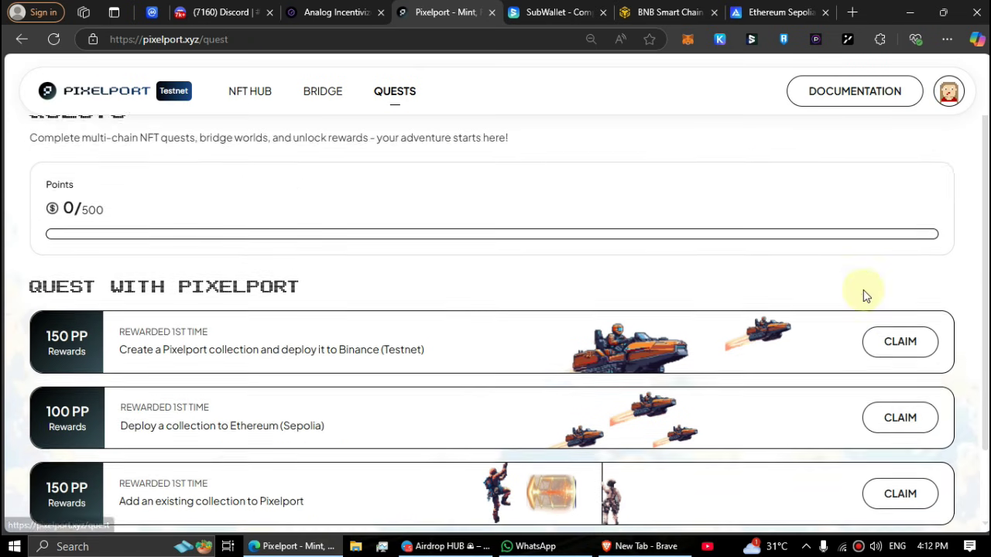
left_click(899, 253)
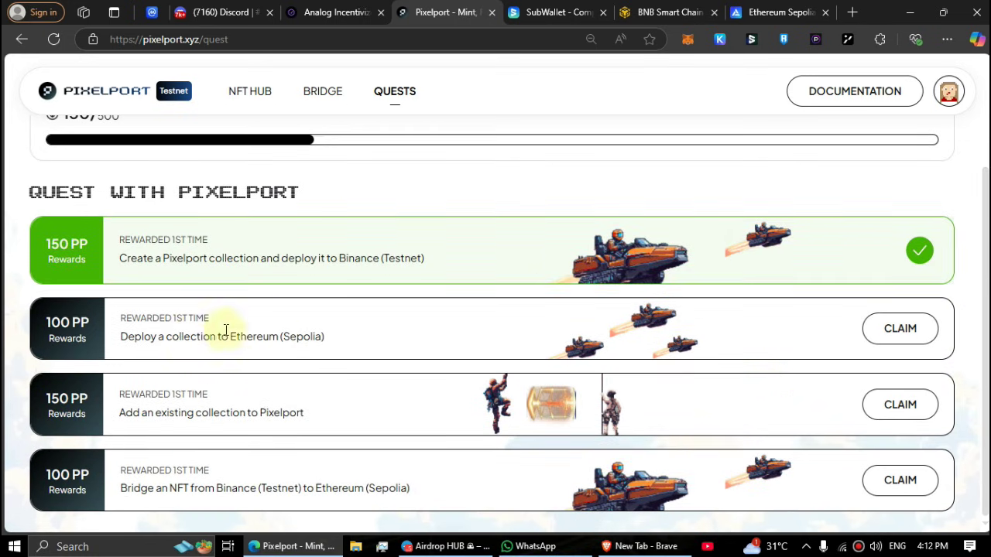
left_click_drag(122, 337, 274, 343)
left_click(318, 338)
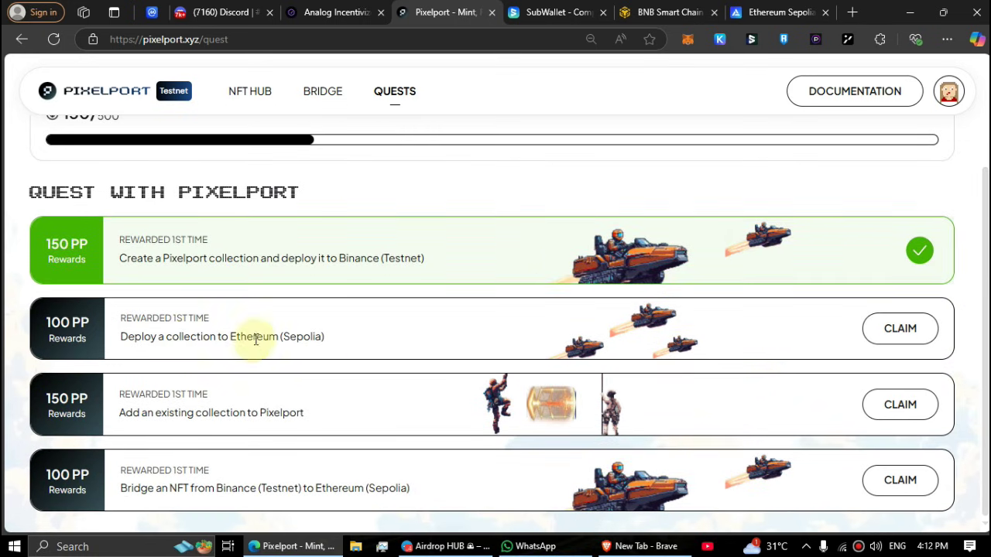
left_click(900, 331)
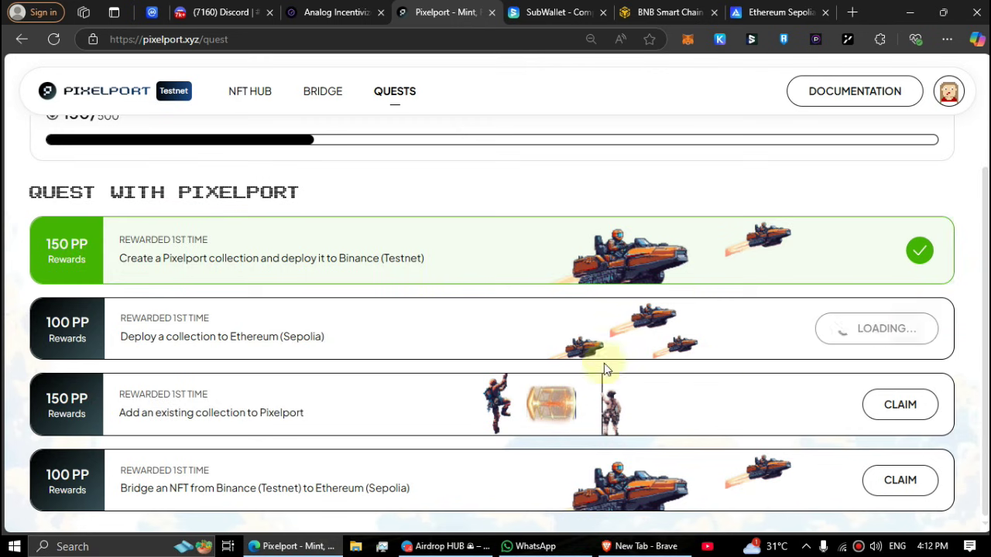
Step: Open AIRDROPHUB from the NFT Hub, deploy it to Ethereum, and approve in SubWallet
left_click(500, 350)
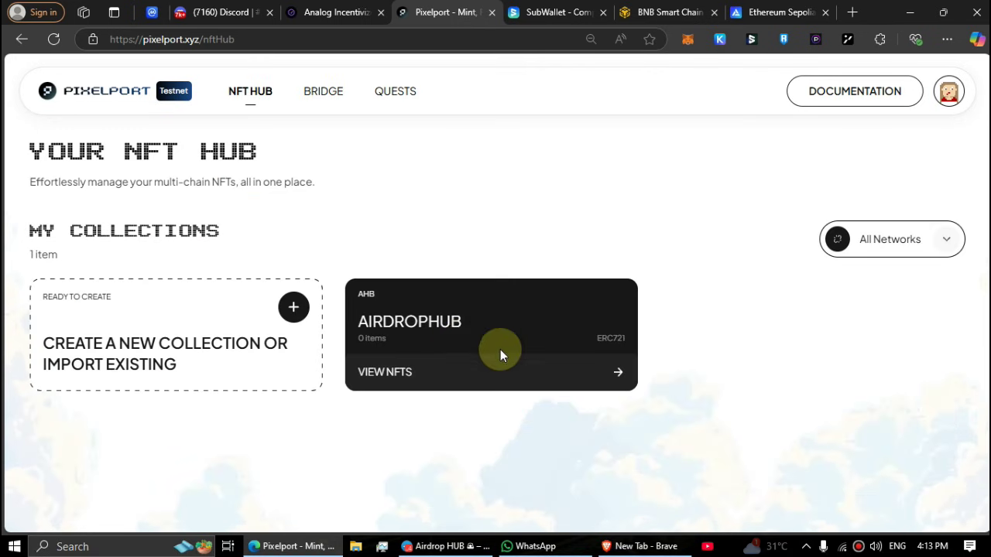
left_click(612, 376)
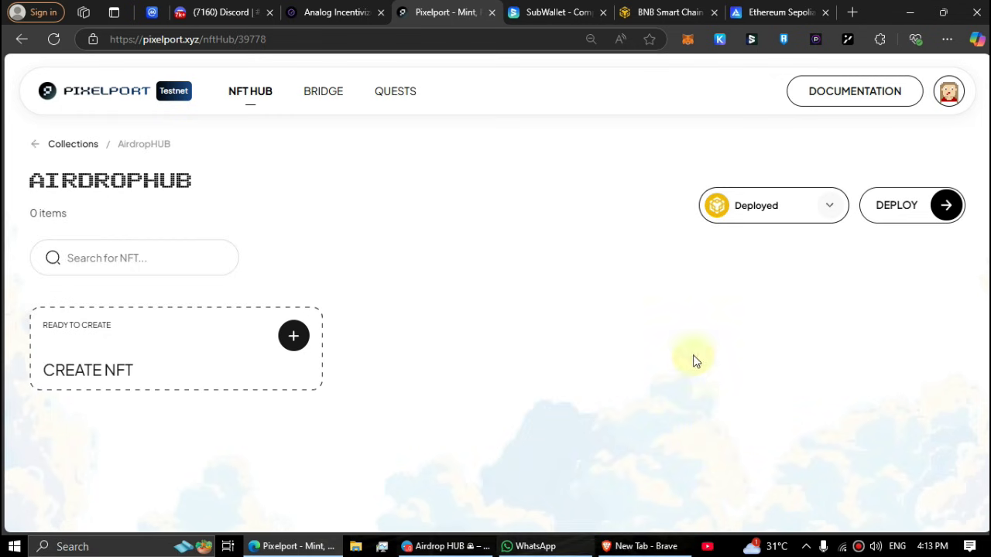
left_click(894, 204)
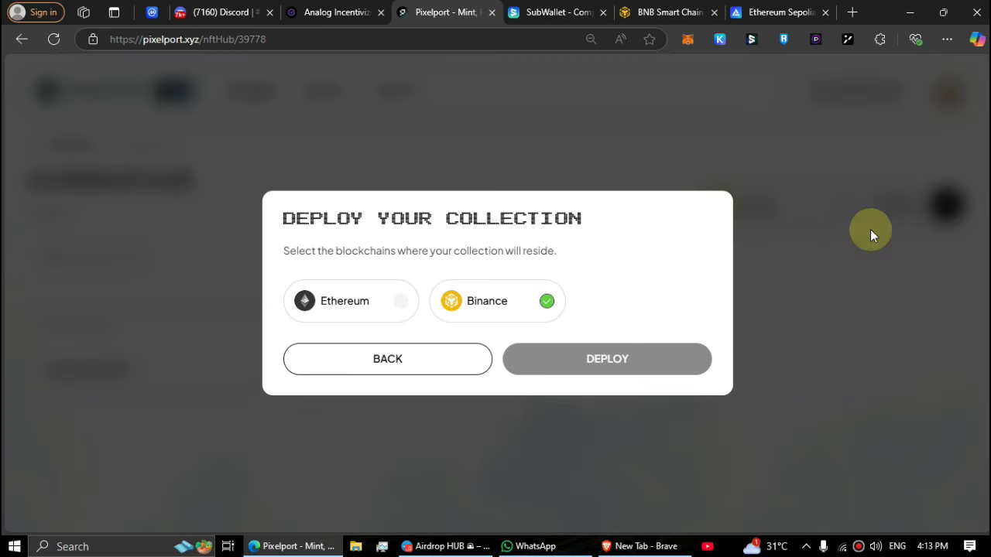
left_click(351, 305)
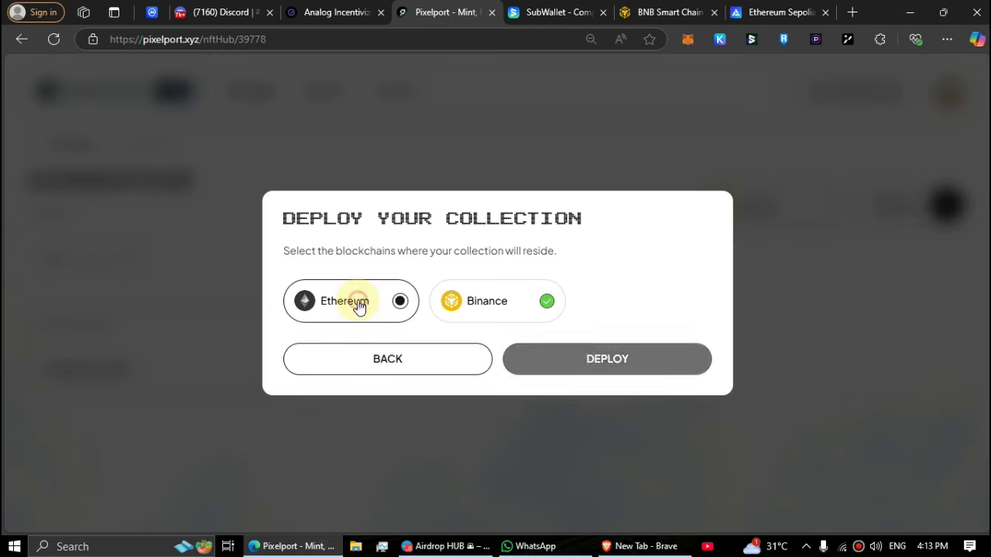
left_click(629, 364)
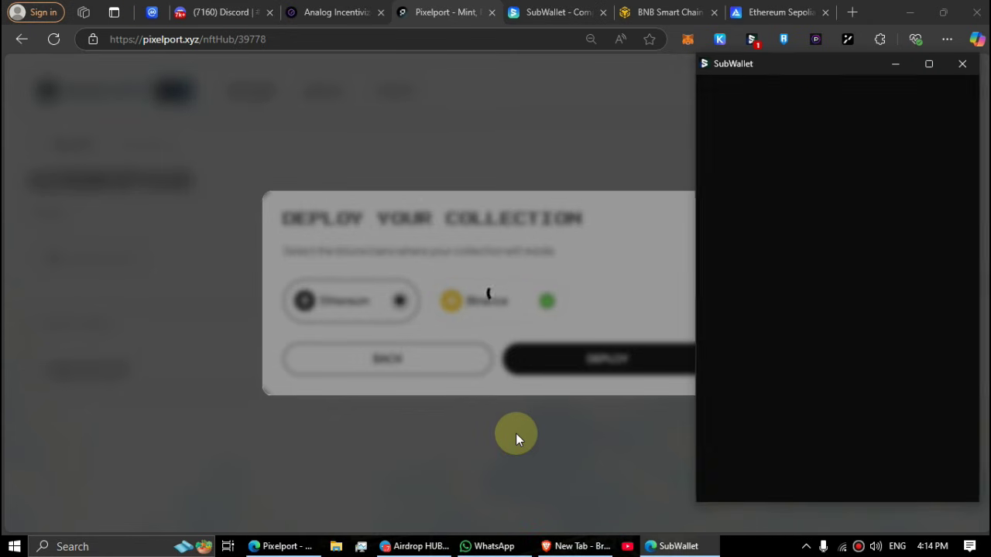
left_click(878, 456)
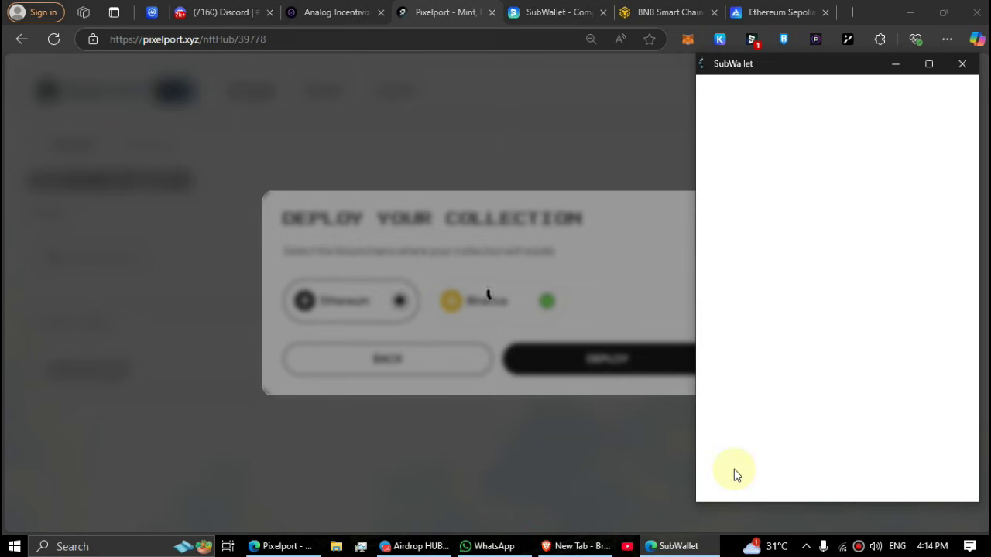
left_click(893, 469)
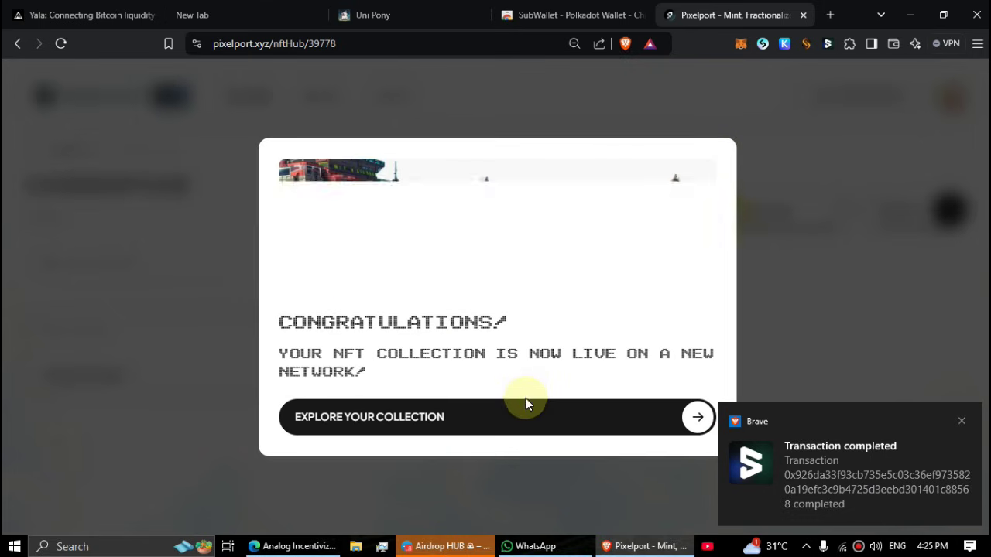
Step: Claim the 100-point Ethereum (Sepolia) quest and note the add-existing-collection quest next
left_click(504, 424)
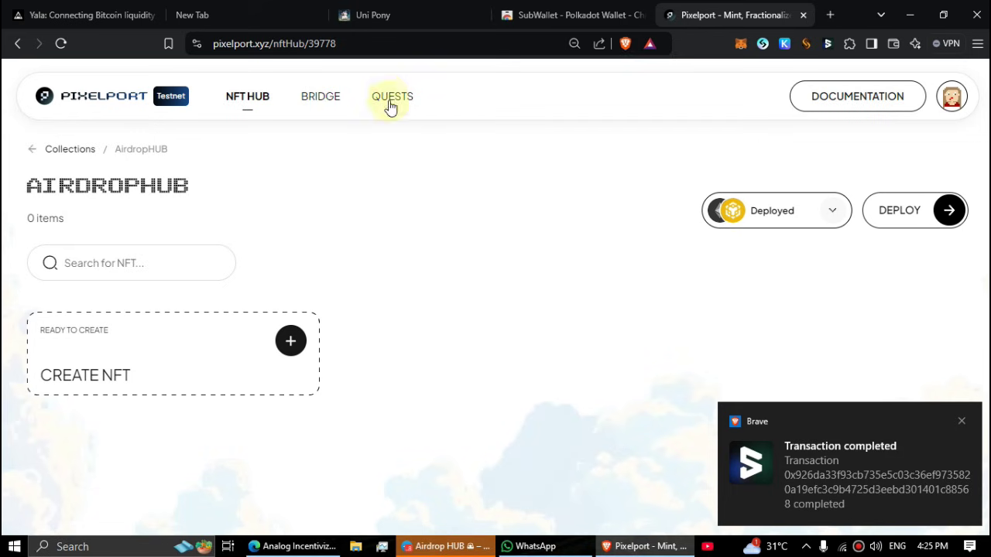
left_click(391, 101)
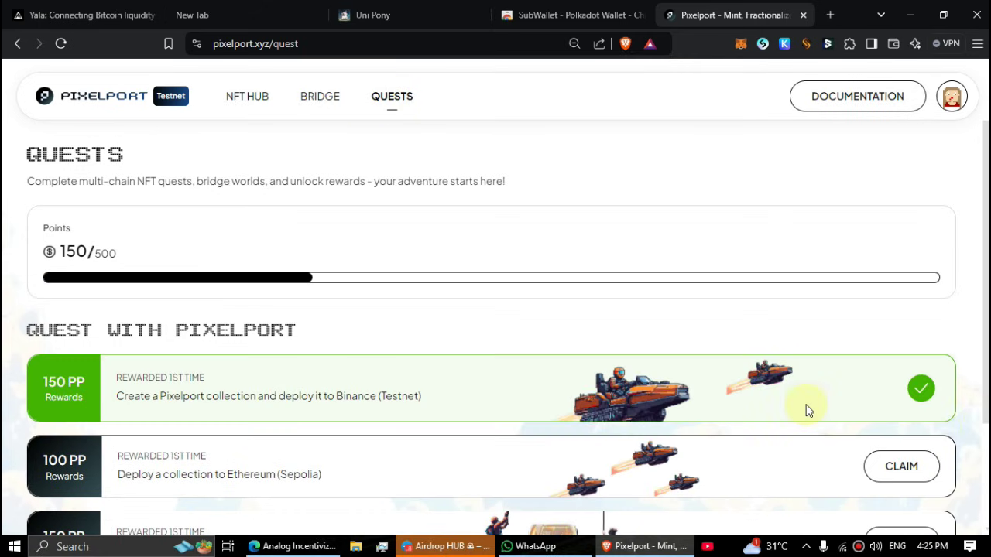
scroll(820, 418, "down", 2)
left_click(890, 341)
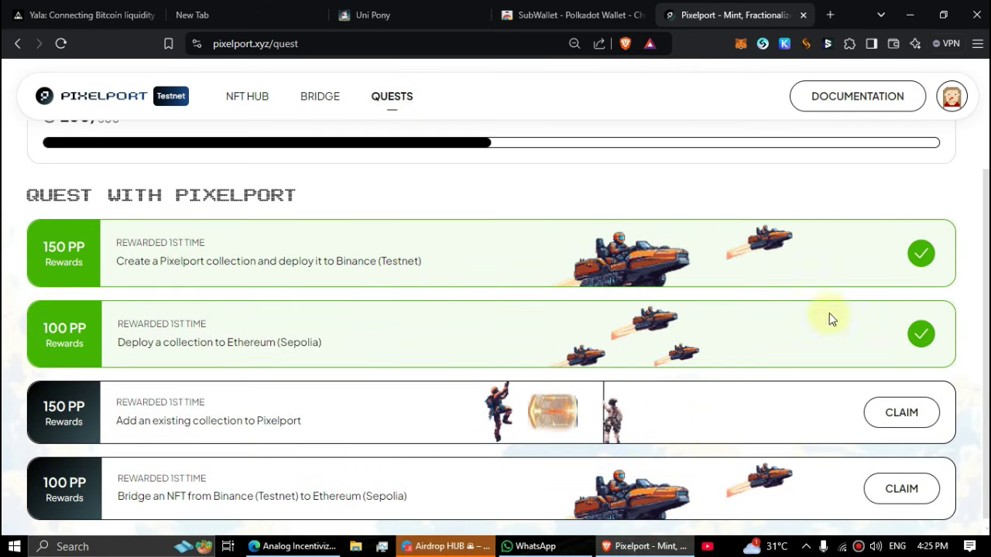
left_click_drag(114, 418, 316, 422)
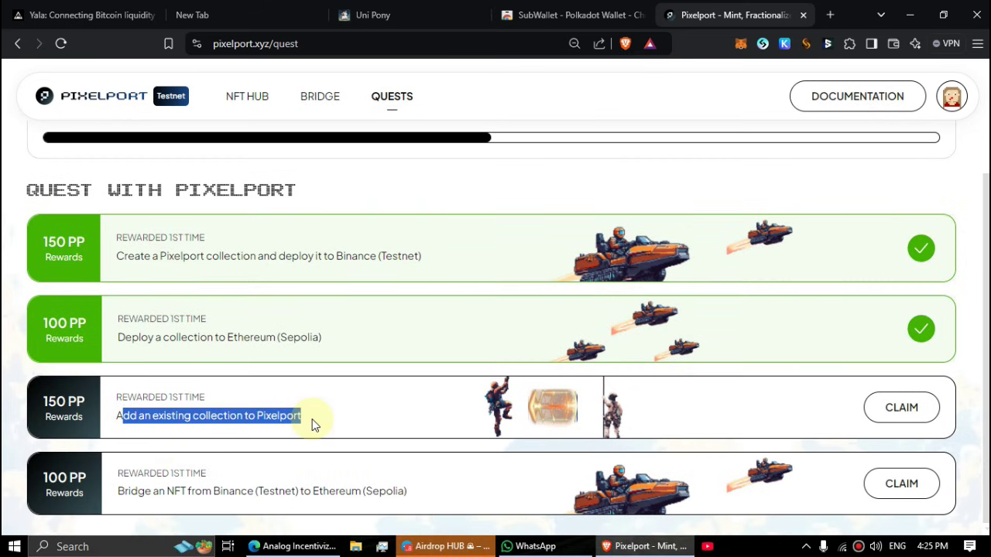
left_click(282, 421)
Step: Start the add-existing-collection quest, then open nfts2.me in a new Brave tab
left_click(896, 419)
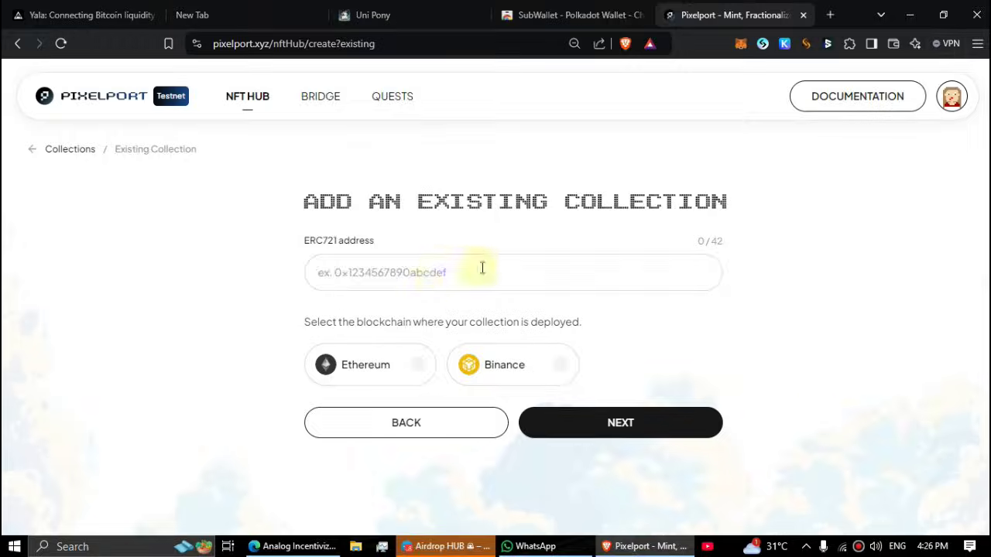
key("ctrl+t")
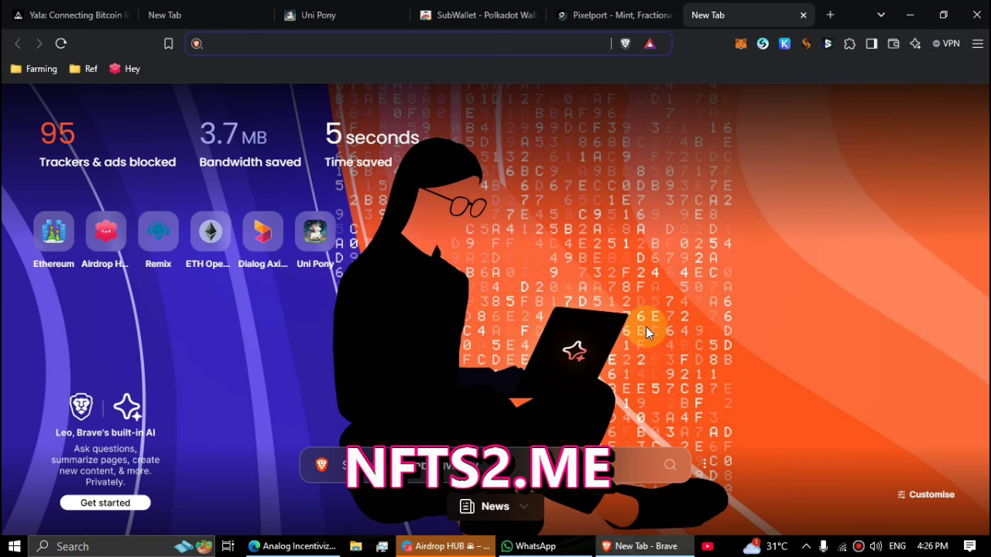
type("nfts2.")
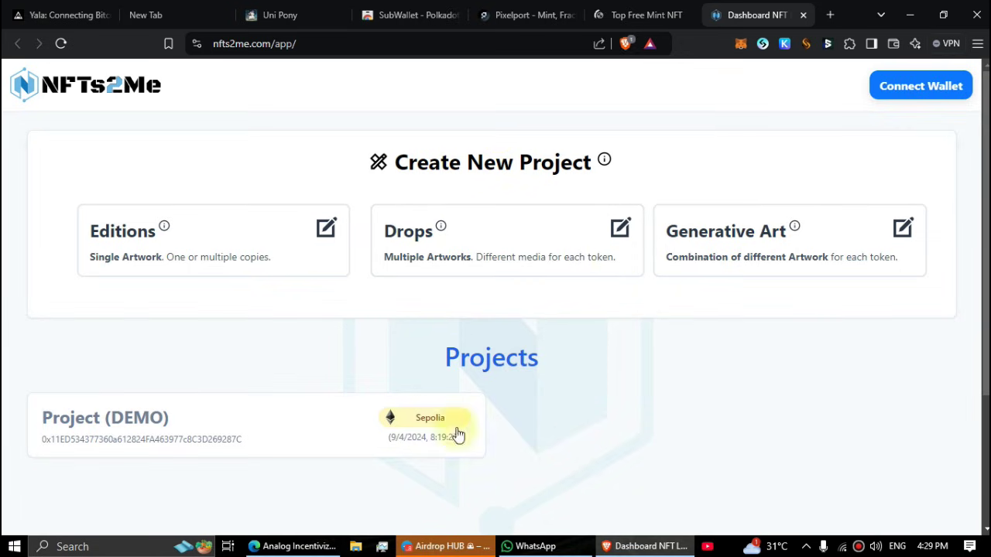
Step: Connect the SubWallet account to NFTs2Me and sign the verification message
left_click(921, 86)
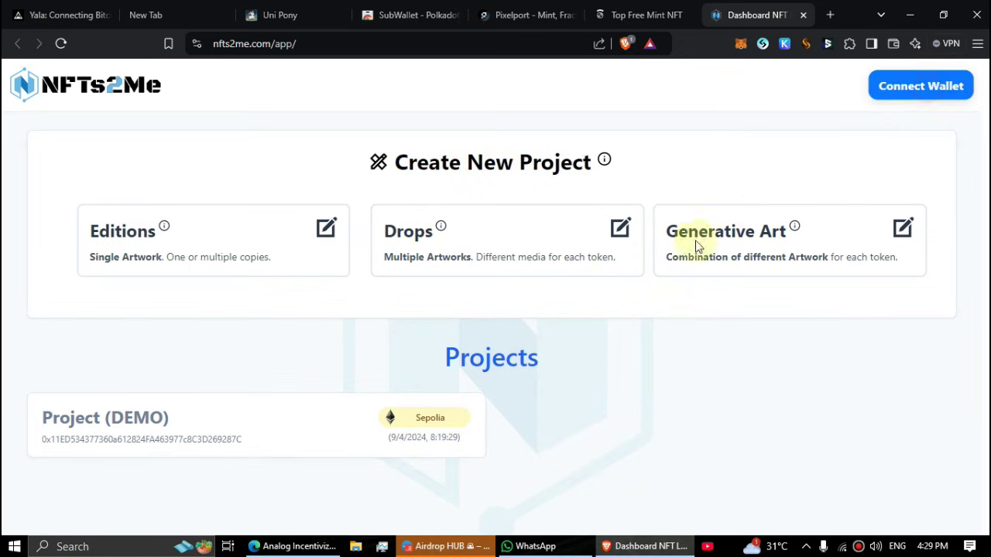
left_click(319, 292)
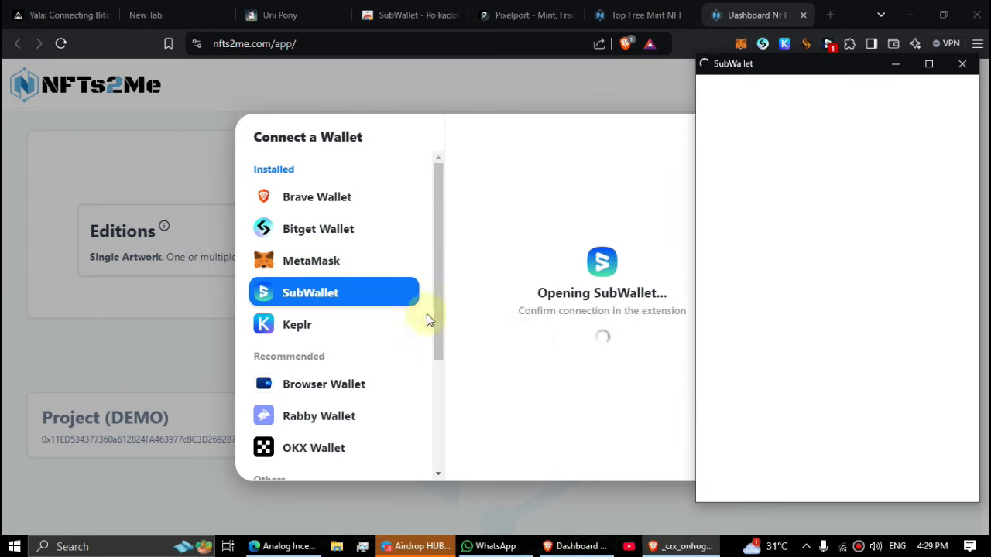
left_click(921, 298)
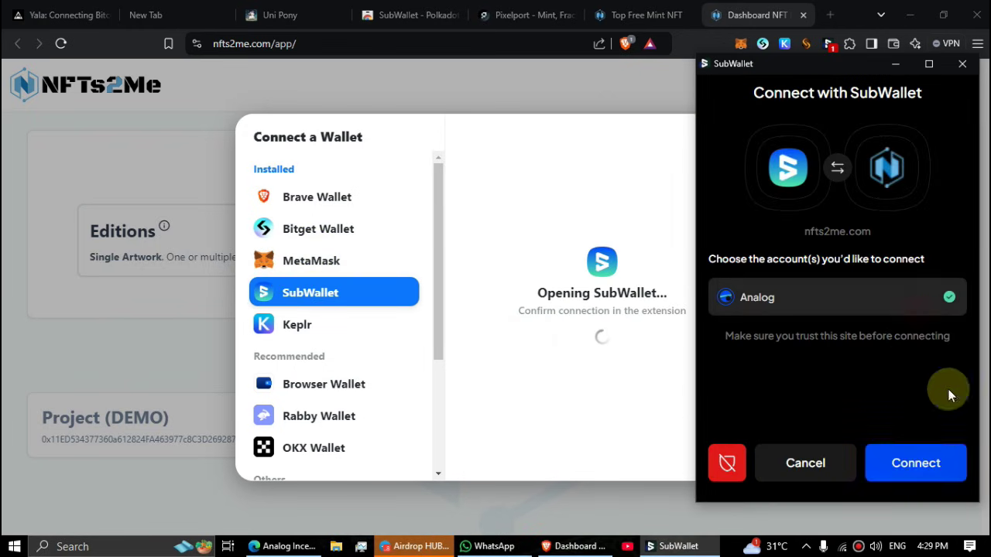
left_click(931, 469)
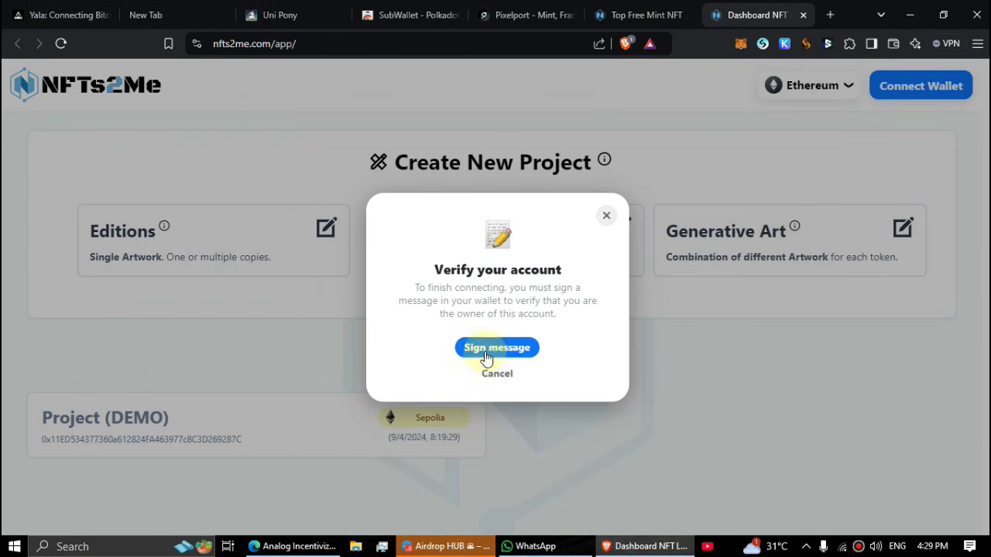
left_click(474, 350)
left_click(905, 465)
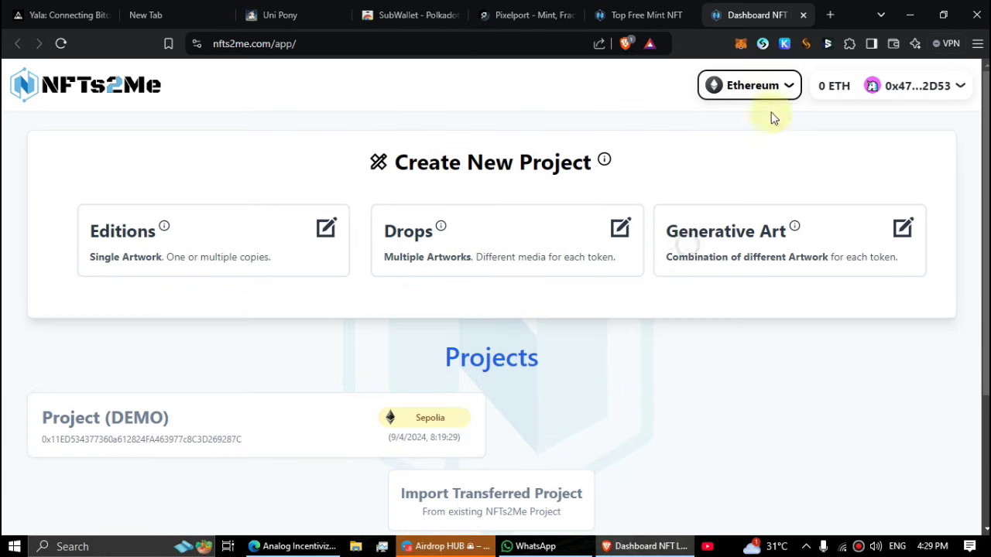
Step: Switch the NFTs2Me network to the Sepolia testnet
left_click(750, 85)
left_click(556, 222)
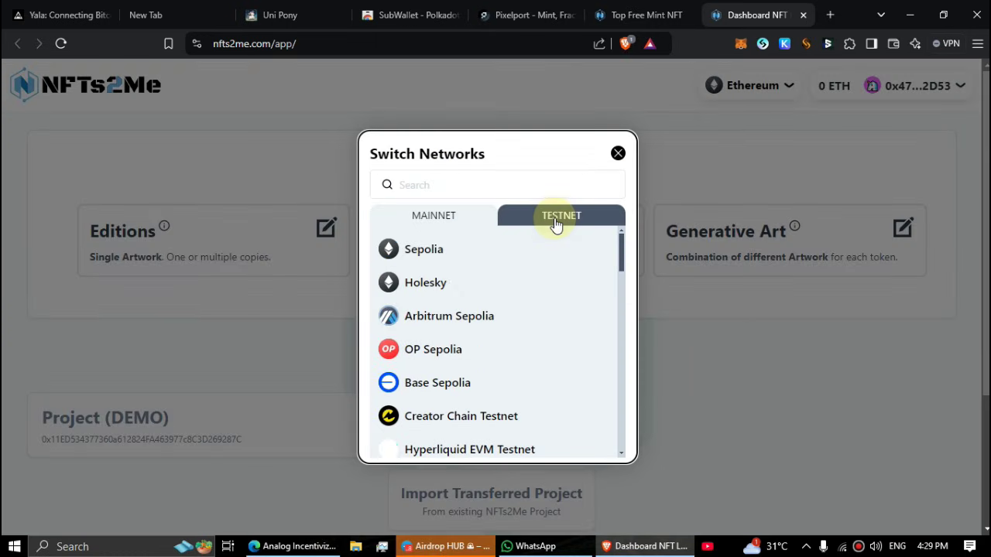
left_click(454, 259)
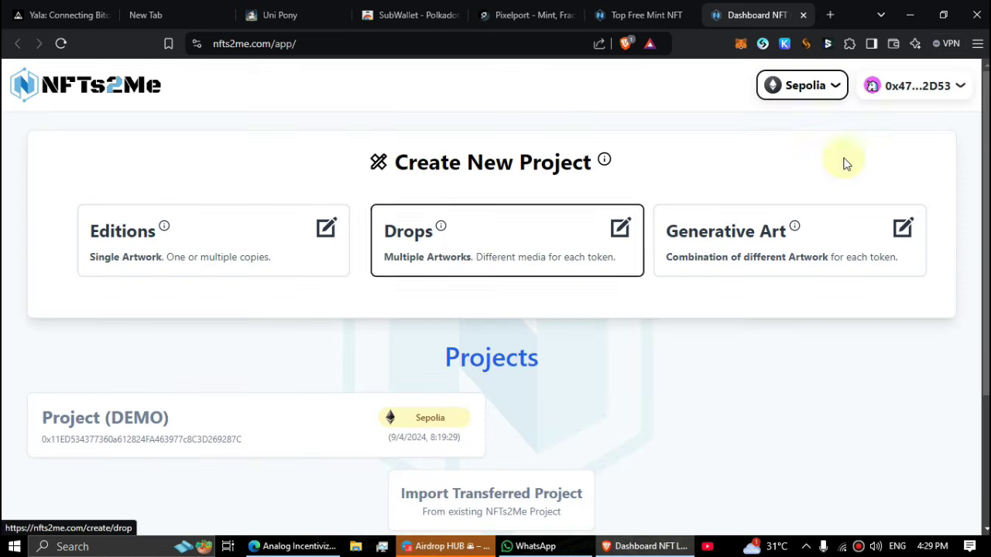
Step: Start a single-artwork Editions project named AirdropHUB with description Test
left_click(225, 242)
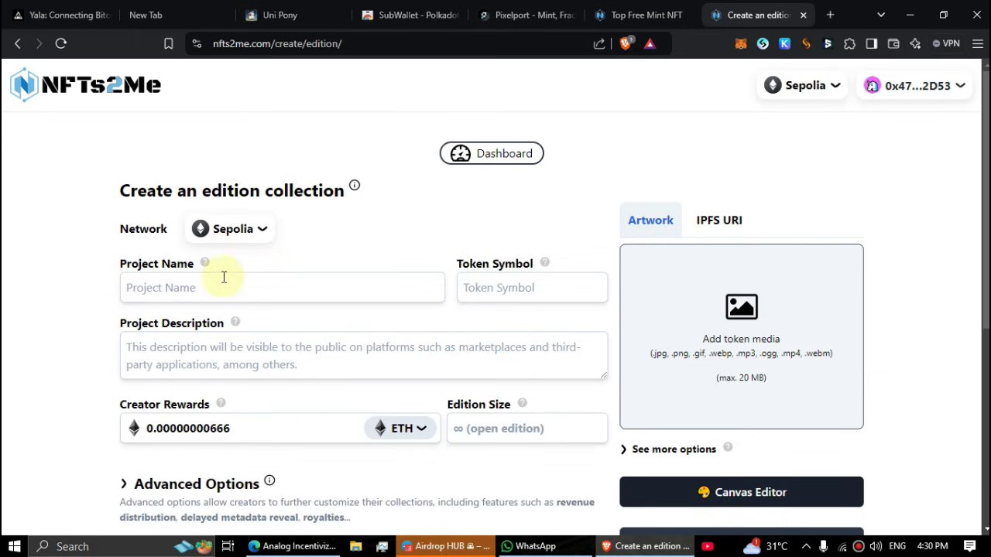
left_click(206, 294)
type("AirdropHUB")
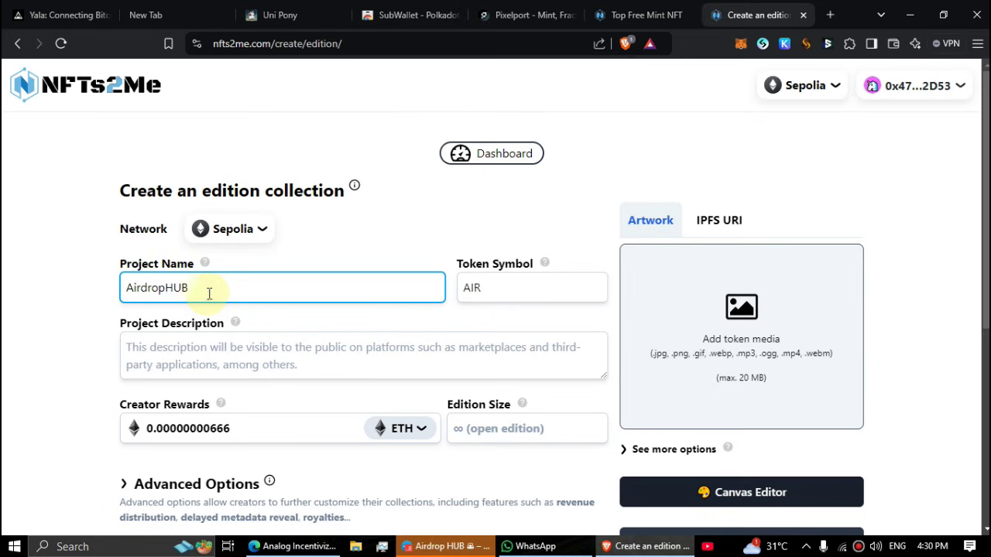
left_click(244, 356)
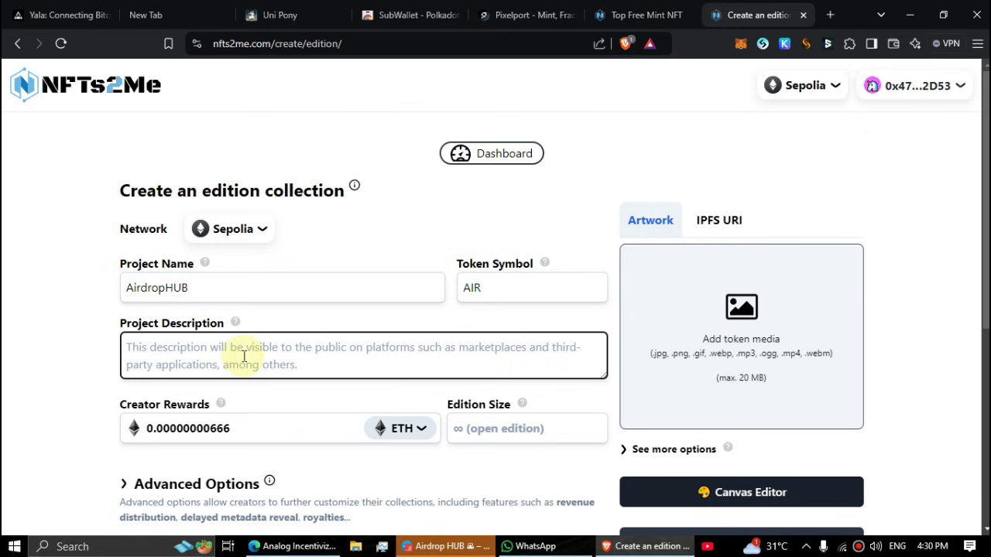
type("Test")
scroll(233, 403, "down", 2)
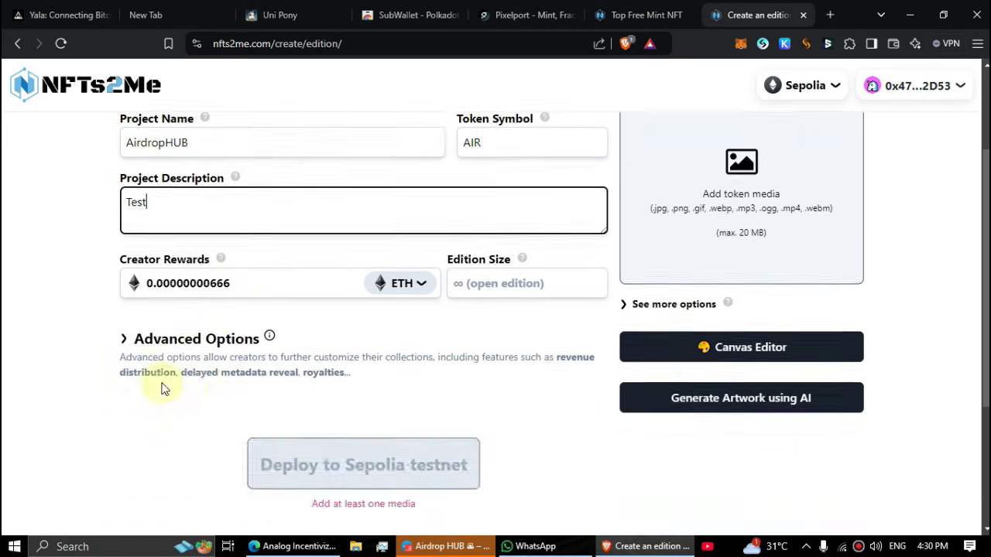
scroll(225, 449, "up", 2)
Step: Upload the Bitcoin vortex image as the collection artwork
left_click(747, 333)
left_click(453, 323)
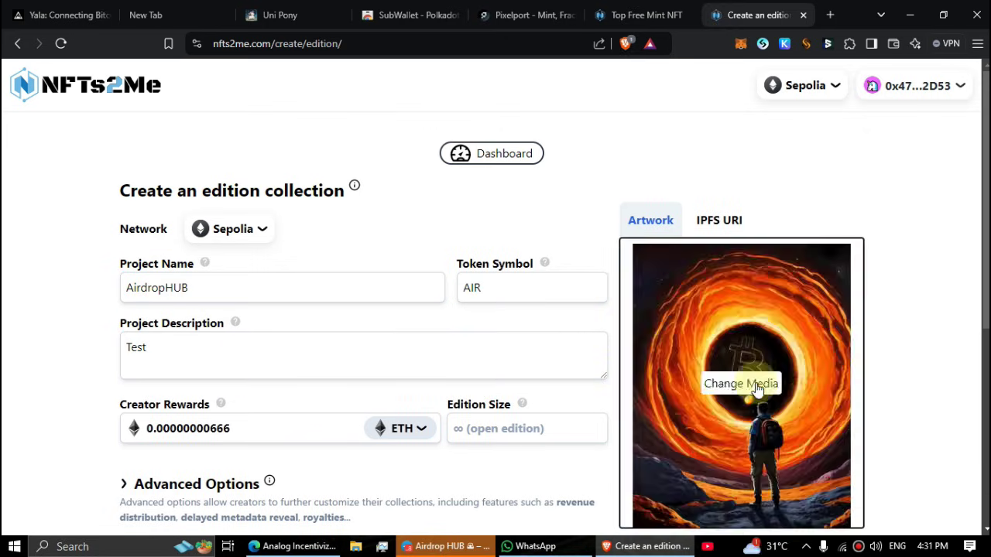
scroll(564, 370, "down", 4)
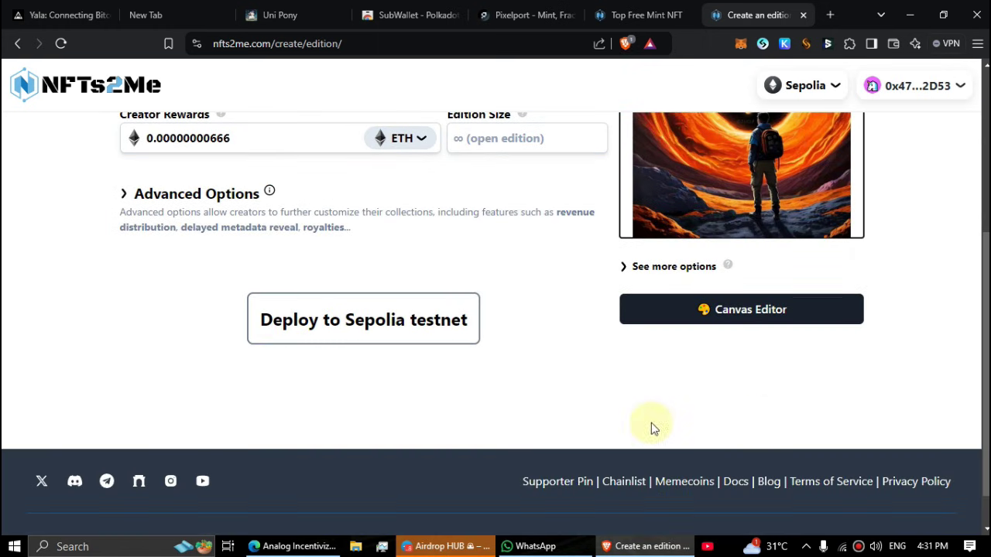
Step: Deploy AirdropHUB to Sepolia with SubWallet approval, copy its contract address, and return to Pixelport
left_click(404, 340)
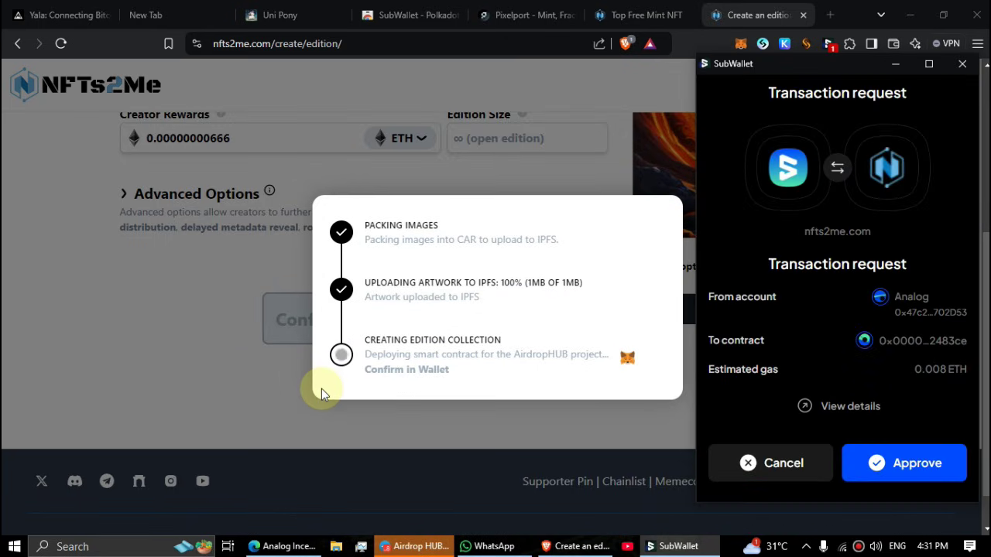
left_click(931, 473)
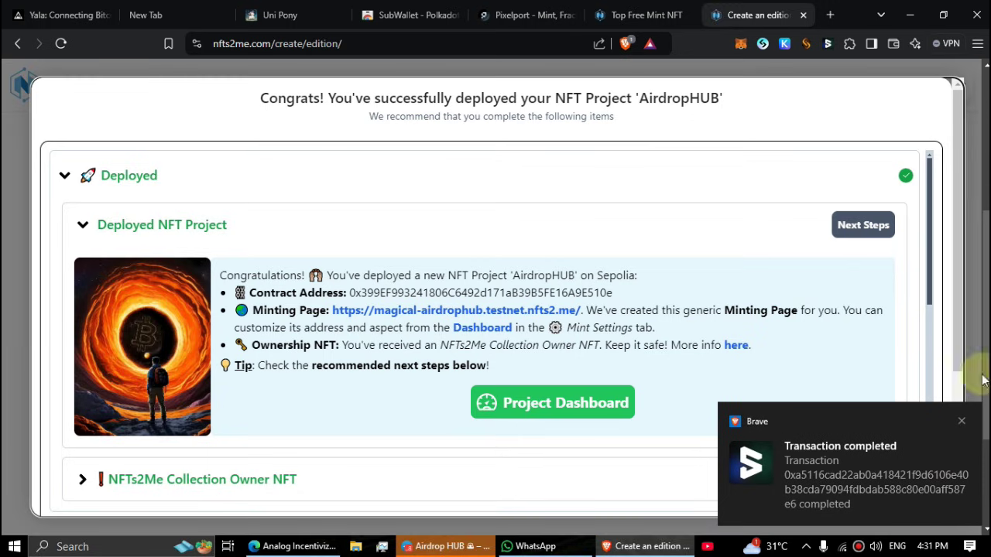
double_click(552, 292)
key("ctrl+c")
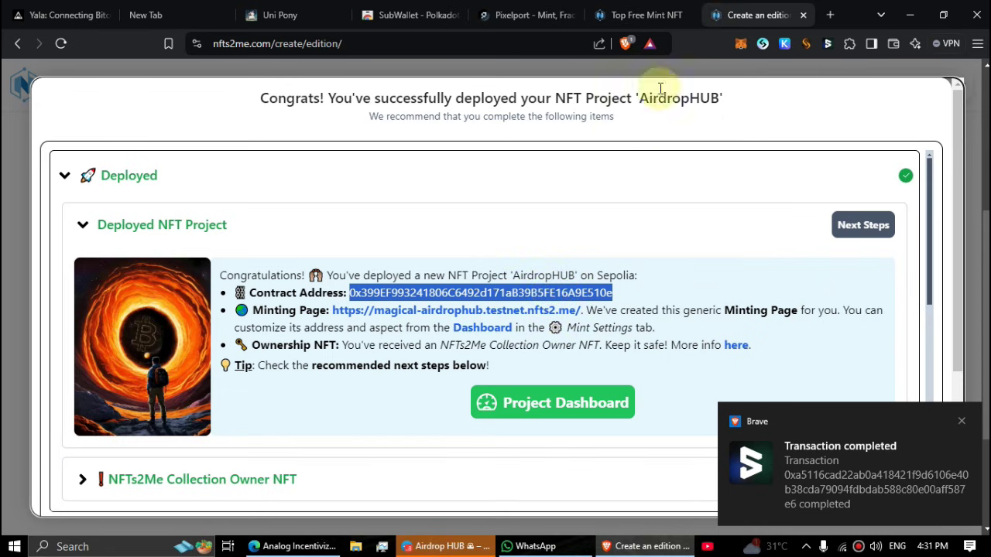
left_click(527, 15)
Step: Paste the AirdropHUB contract address, submit it as an Ethereum collection, approve, and view it
left_click(468, 275)
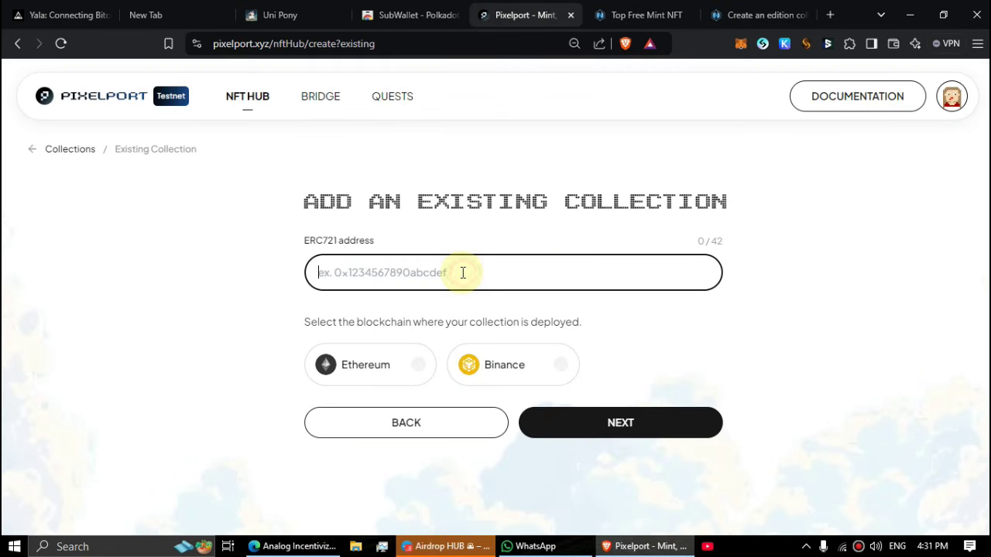
key("ctrl+v")
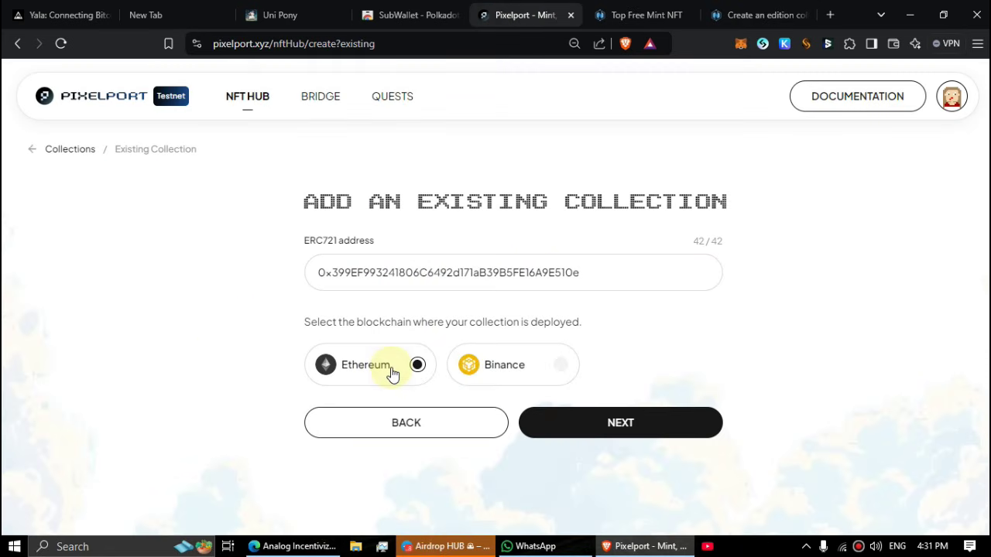
left_click(661, 433)
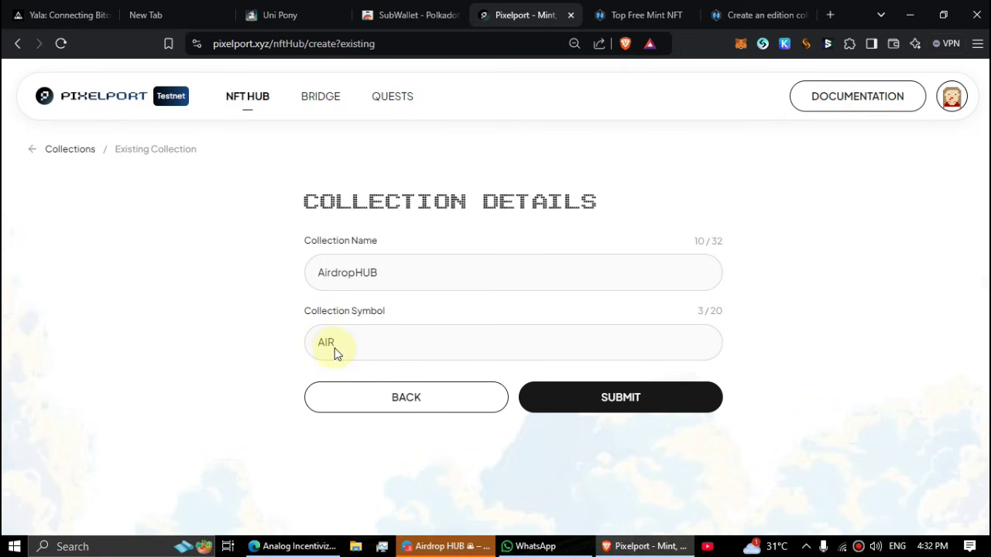
left_click(643, 408)
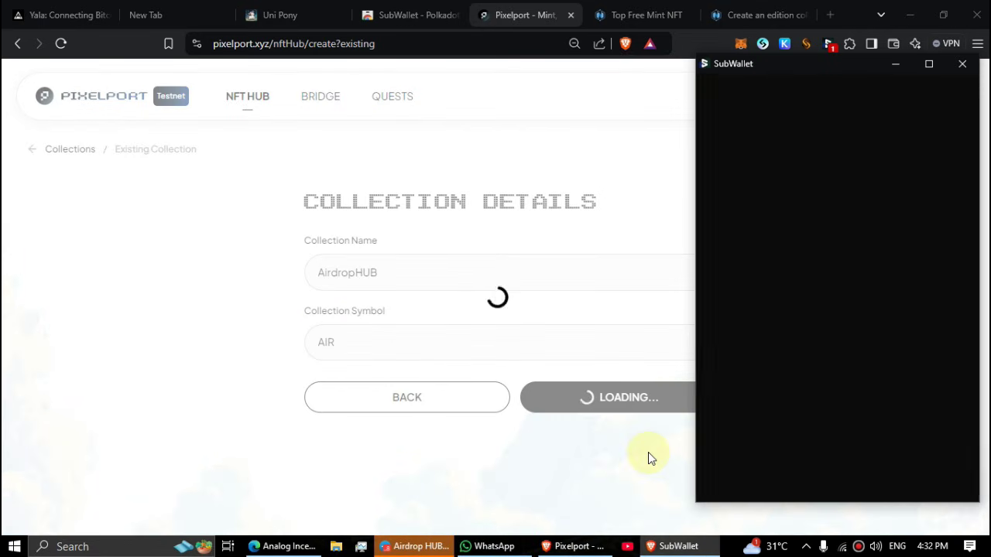
key("Return")
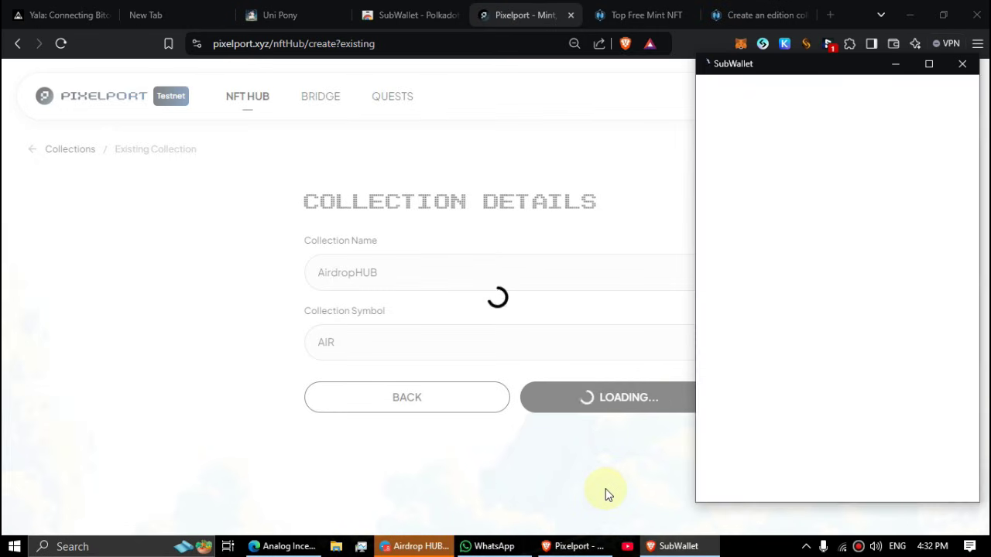
left_click(906, 467)
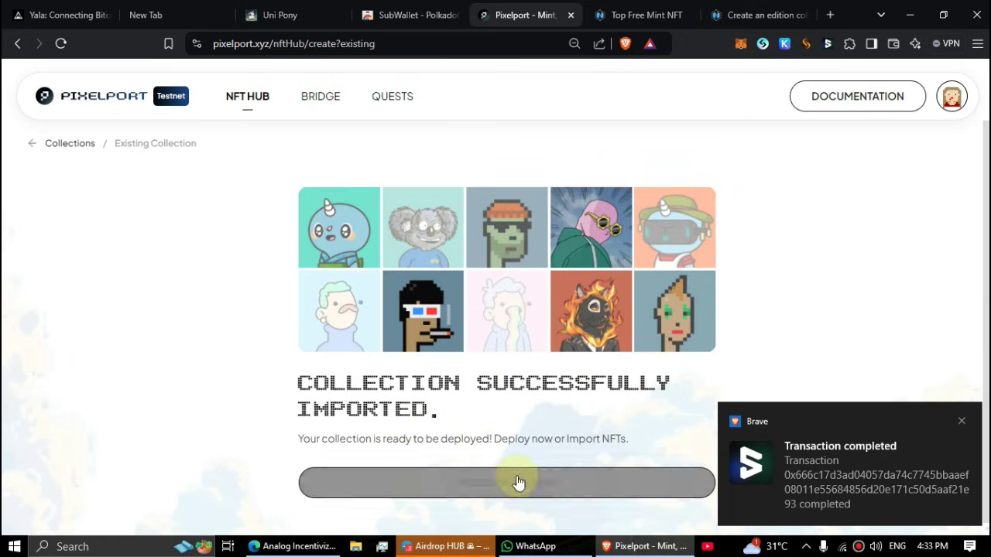
left_click(519, 481)
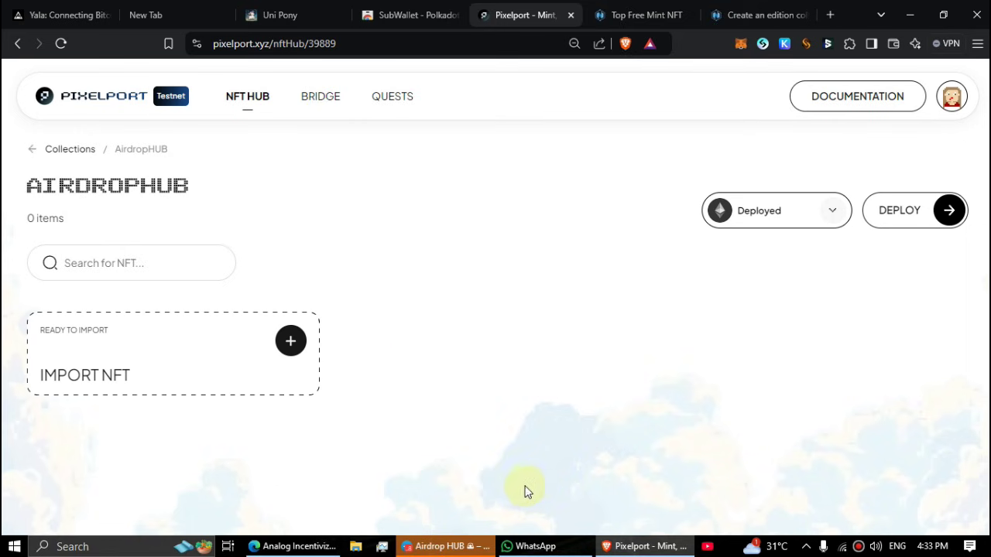
Step: Claim the add-existing-collection quest reward, then open the second AirdropHUB collection in NFT Hub
left_click(401, 97)
scroll(774, 340, "down", 2)
left_click(887, 408)
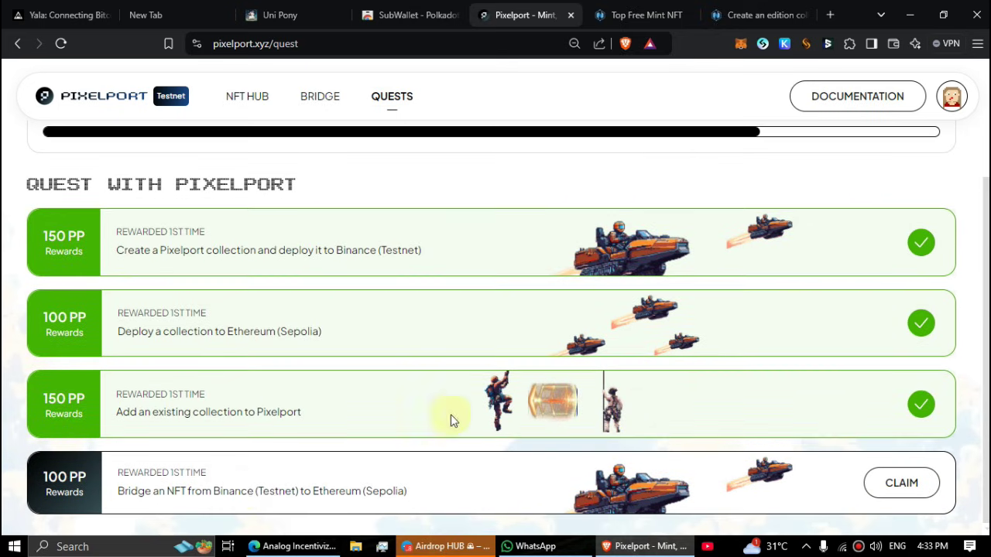
left_click(901, 485)
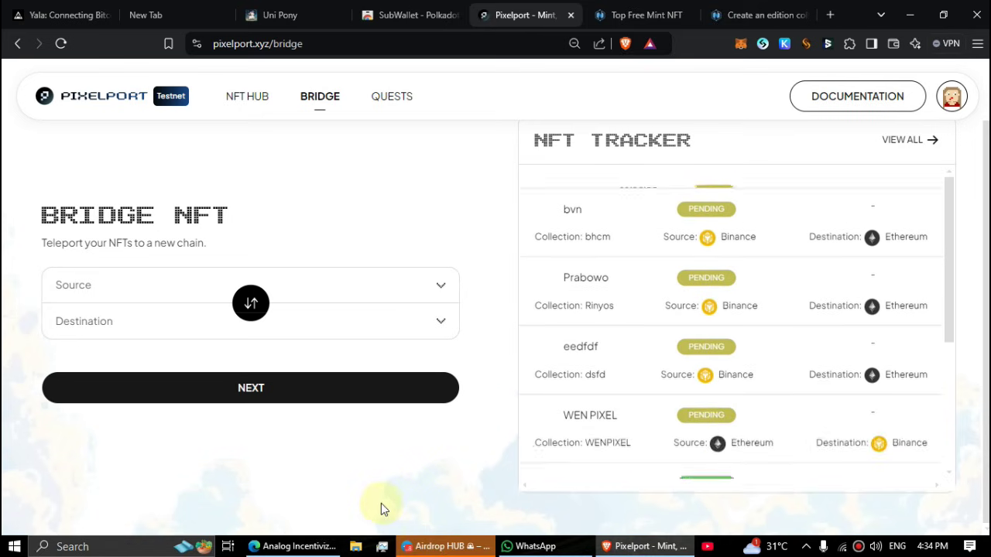
left_click(266, 103)
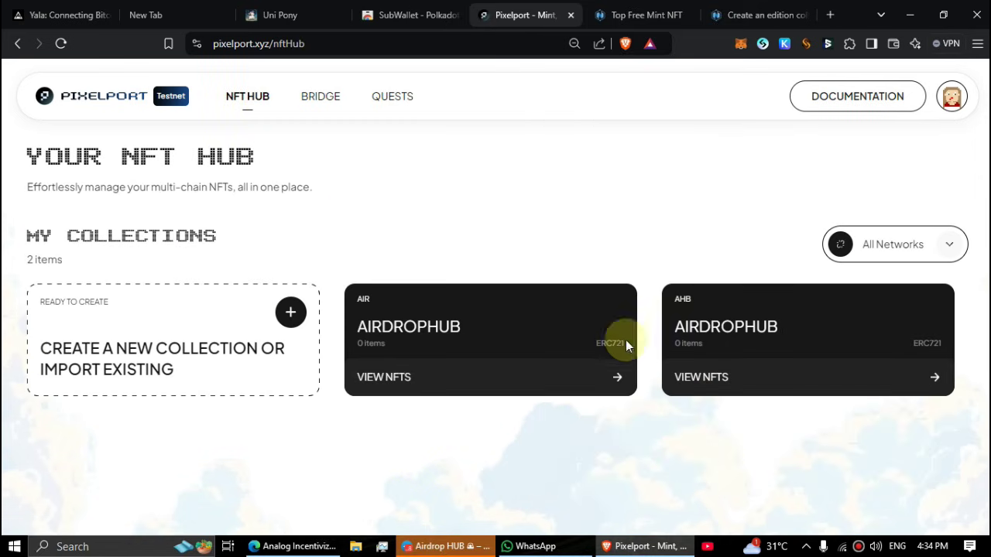
left_click(720, 380)
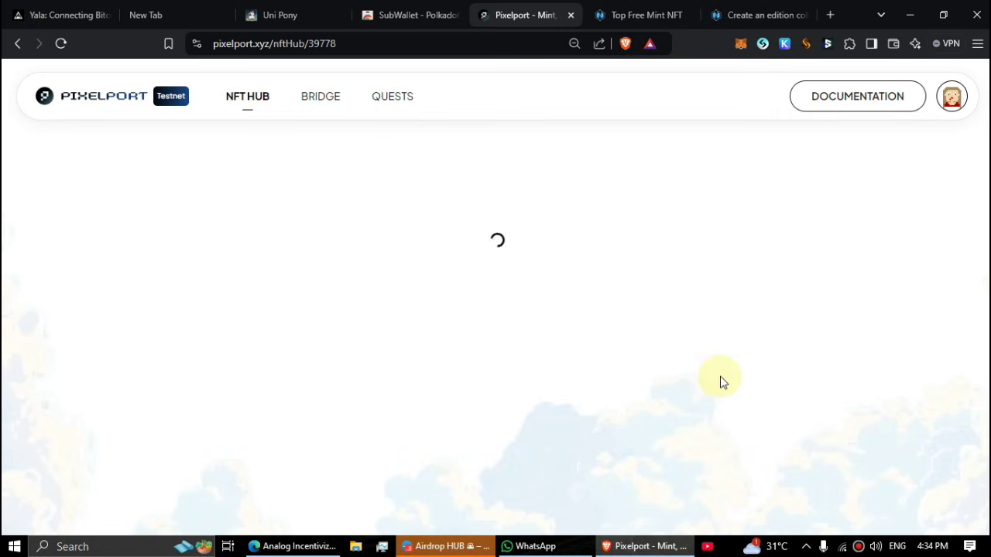
Step: Create NFT TEst1 with description 'Test NFT' and the Bitcoin vortex image, then go to minting
left_click(216, 355)
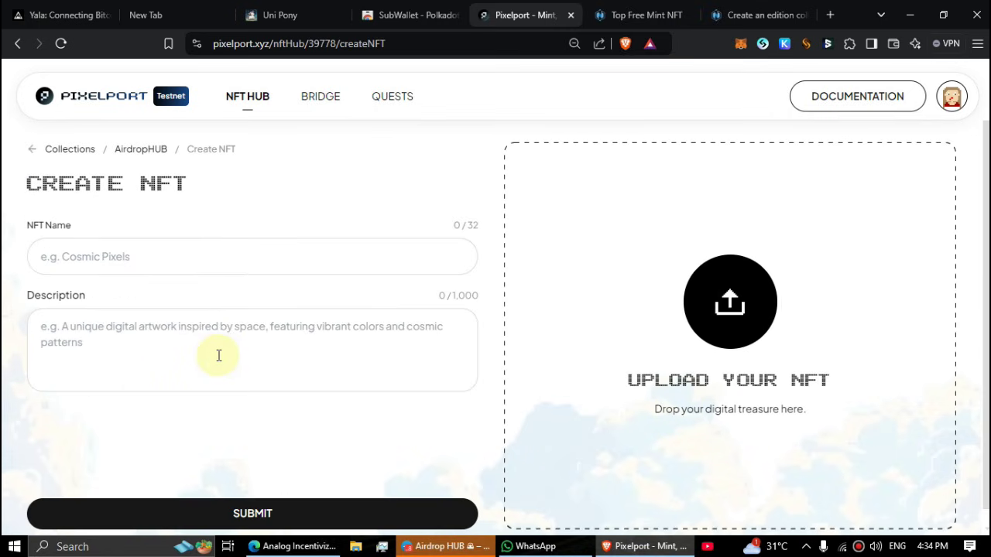
left_click(153, 252)
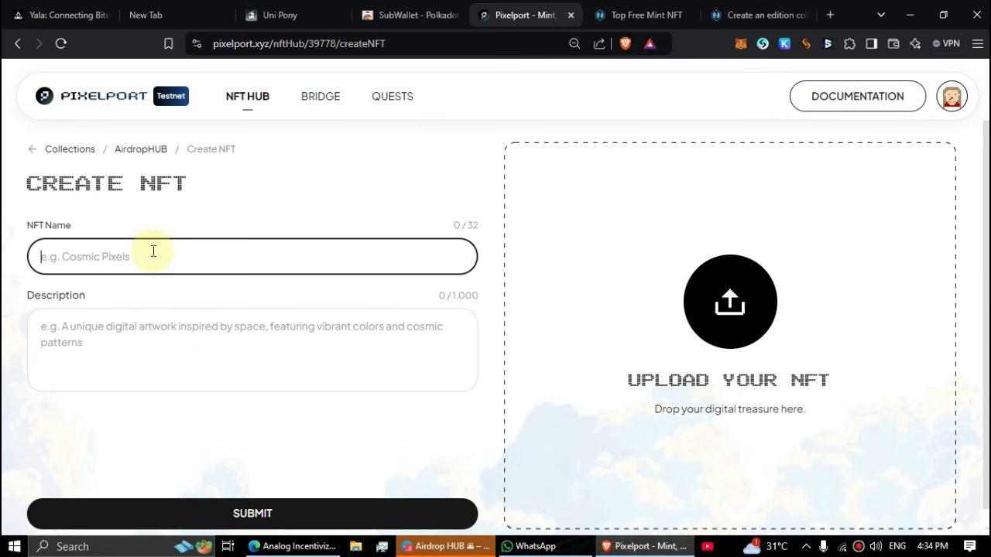
type("TEst")
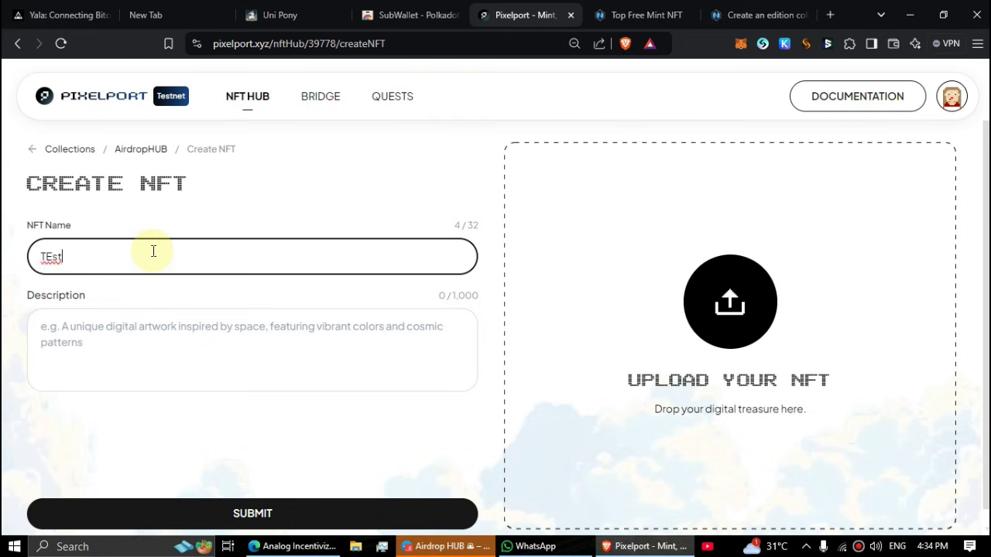
type("1")
left_click(79, 338)
type("Test NFT")
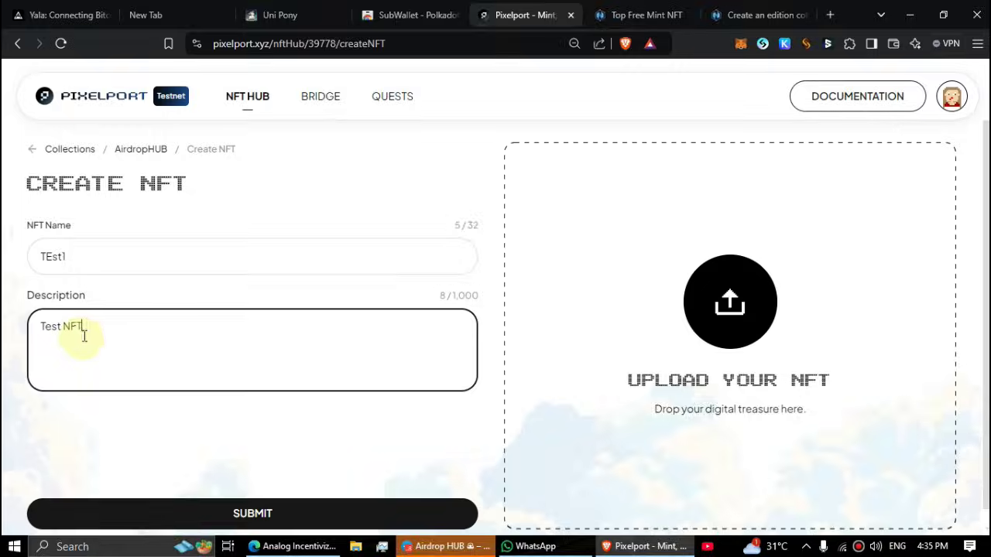
left_click(734, 308)
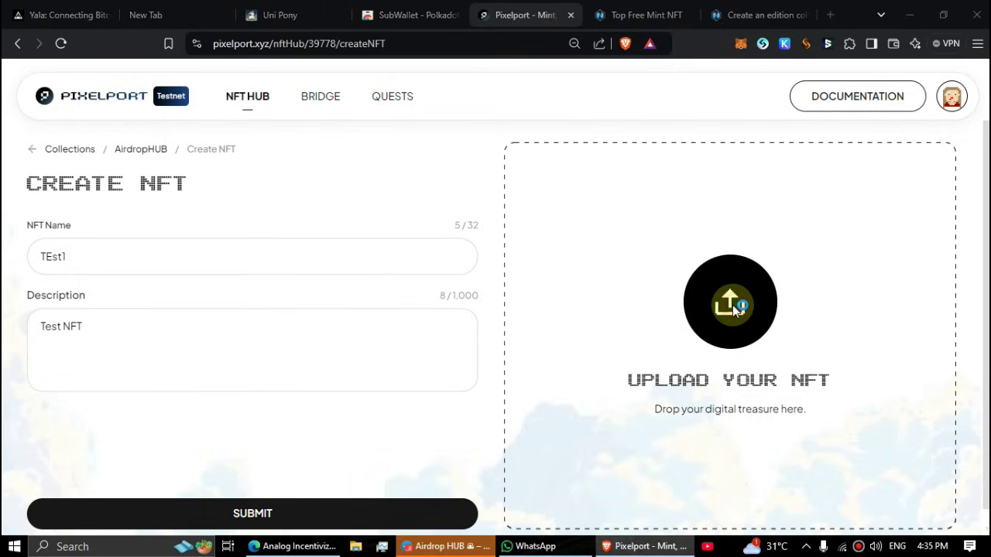
double_click(435, 193)
scroll(404, 411, "down", 1)
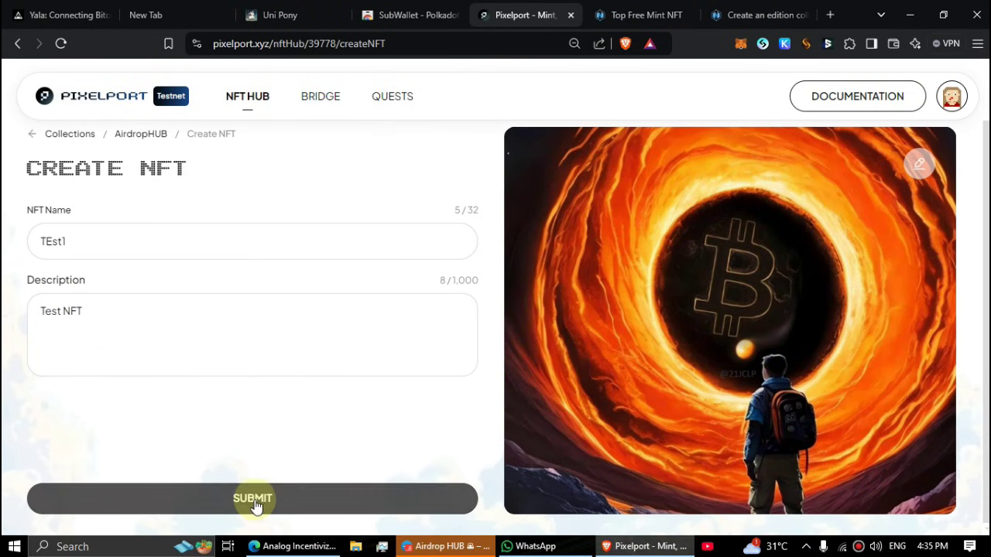
left_click(255, 502)
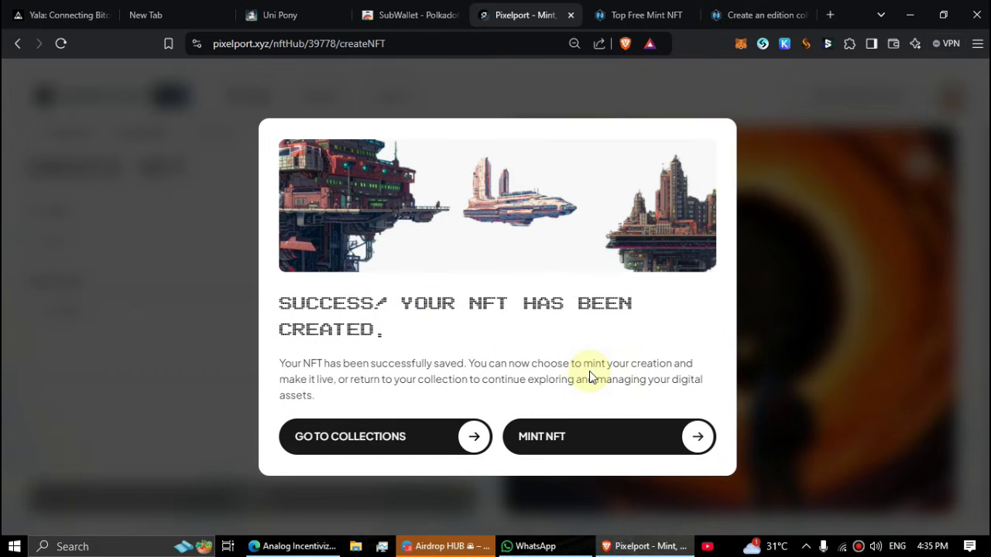
left_click(572, 439)
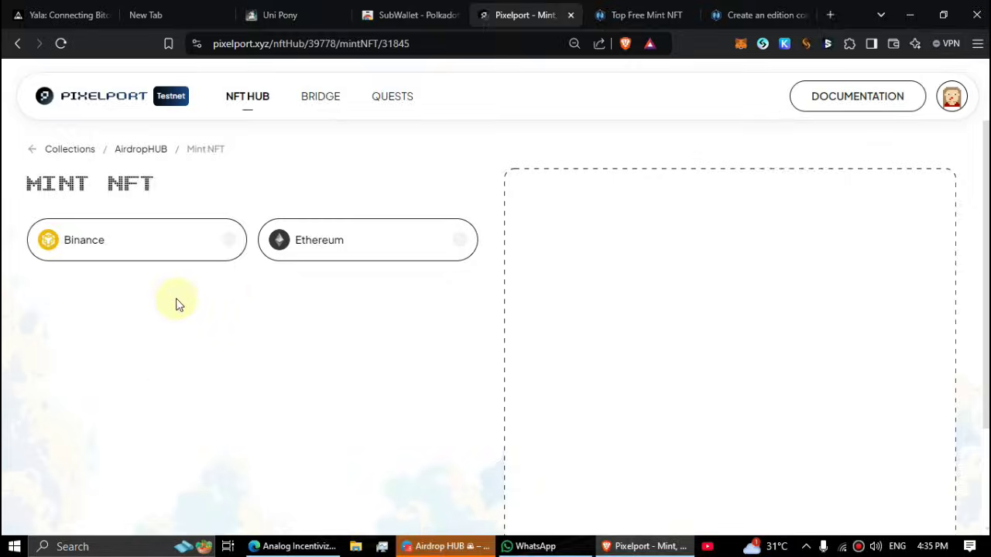
Step: Mint the TEst1 NFT on Binance and approve the transaction in SubWallet
scroll(232, 303, "down", 1)
scroll(237, 305, "up", 1)
key("ctrl+minus")
key("ctrl+minus")
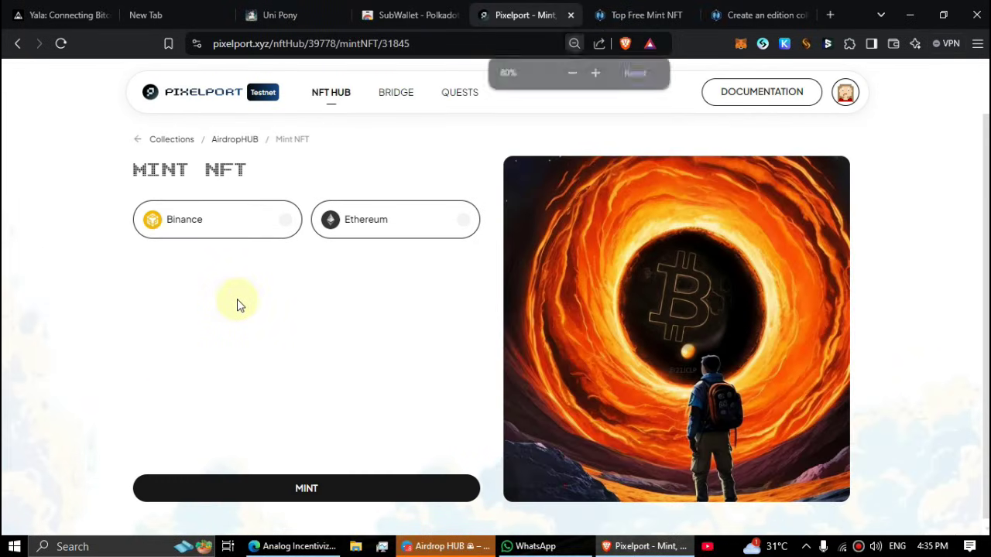
left_click(214, 222)
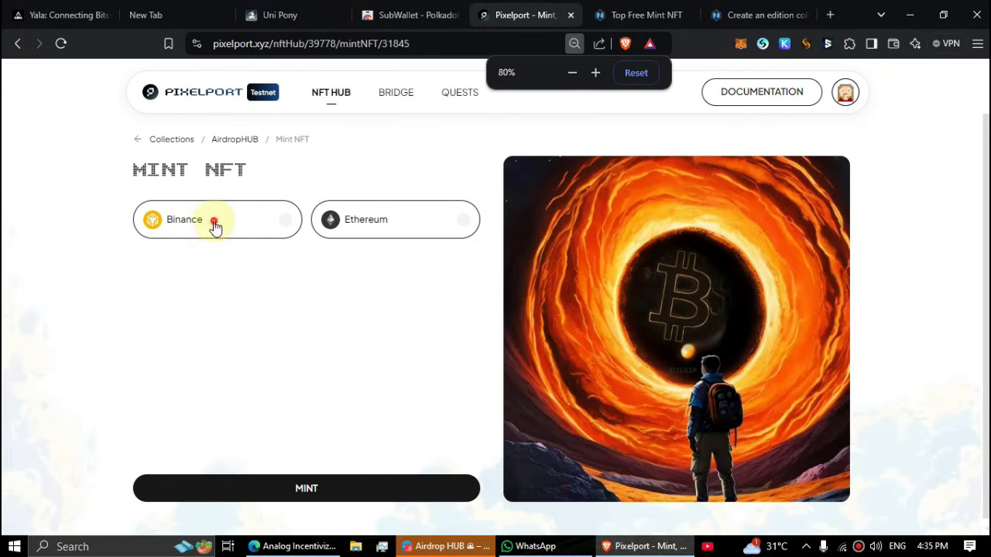
left_click(332, 491)
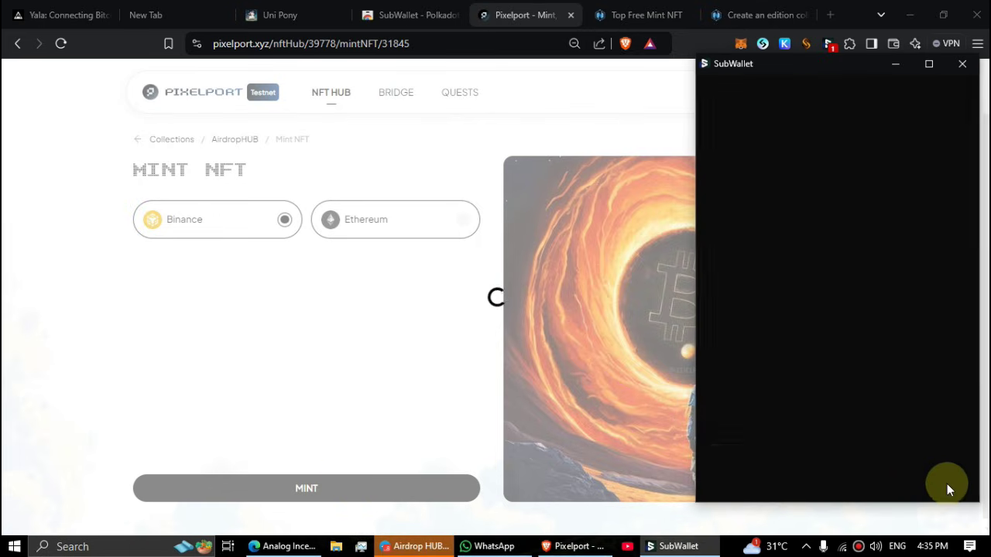
left_click(926, 467)
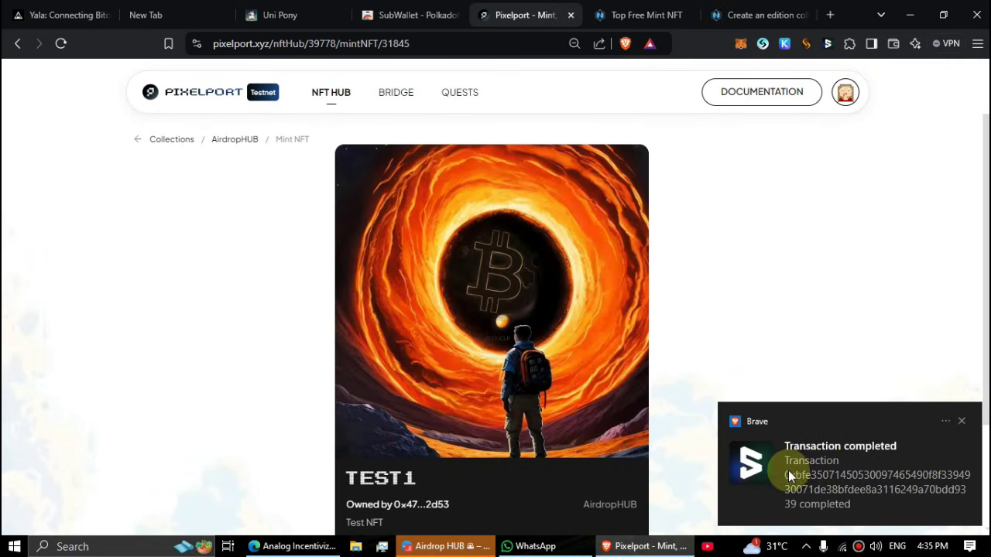
scroll(518, 392, "down", 2)
scroll(458, 472, "up", 2)
Step: Set up an NFT bridge with Binance as source and Ethereum as destination
left_click(390, 102)
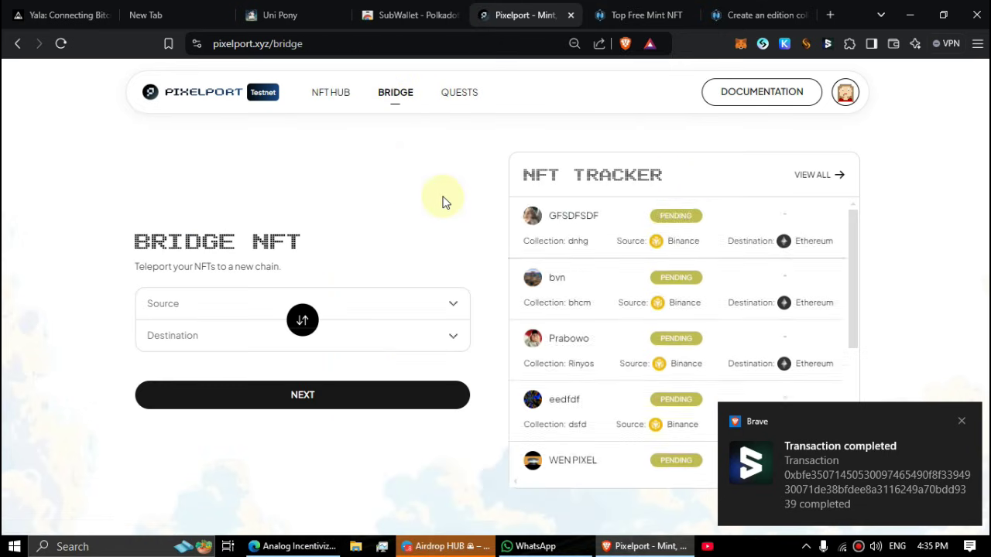
left_click(404, 306)
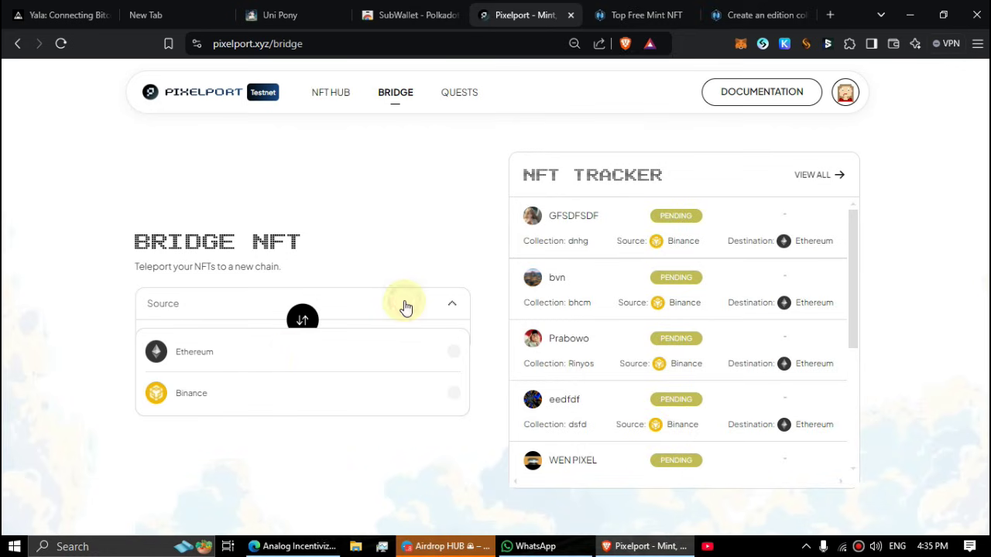
left_click(233, 401)
left_click(200, 340)
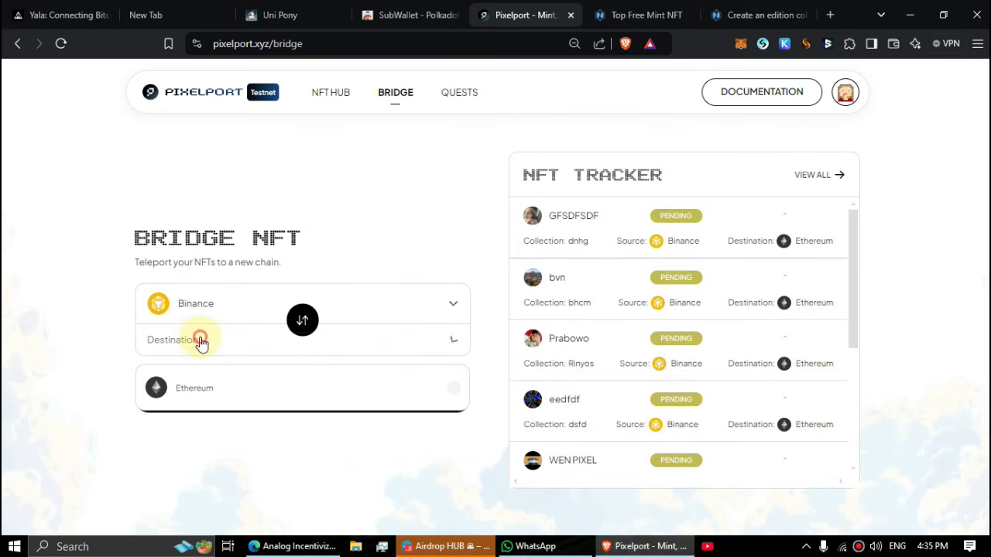
left_click(189, 396)
left_click(299, 404)
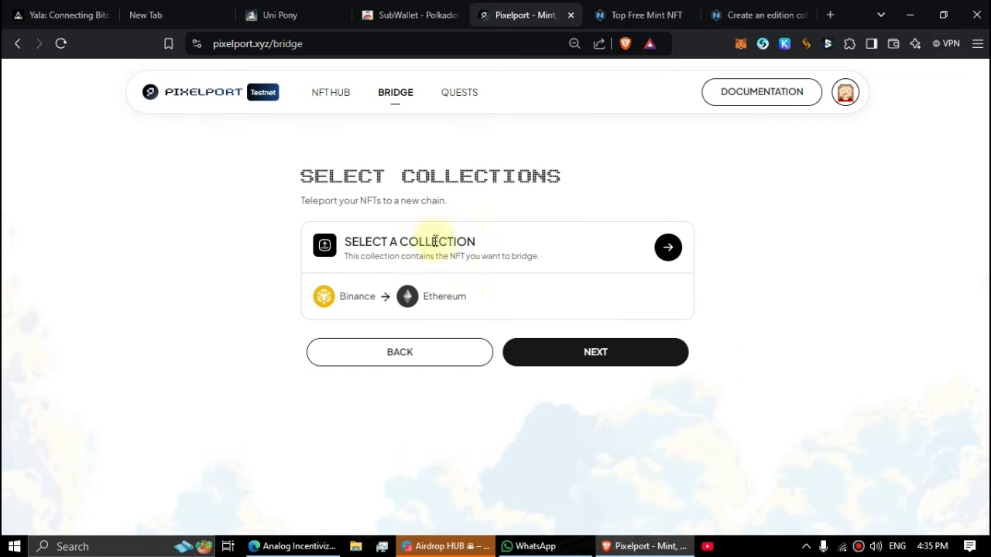
Step: Choose the TEST1 NFT from AIRDROPHUB and submit the bridge with SubWallet approval
left_click(670, 247)
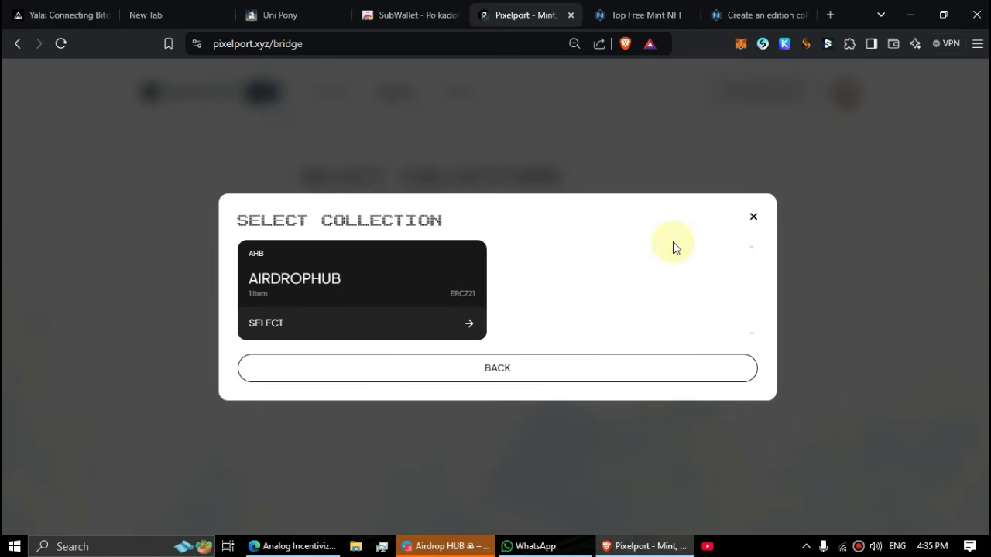
left_click(470, 326)
left_click(316, 280)
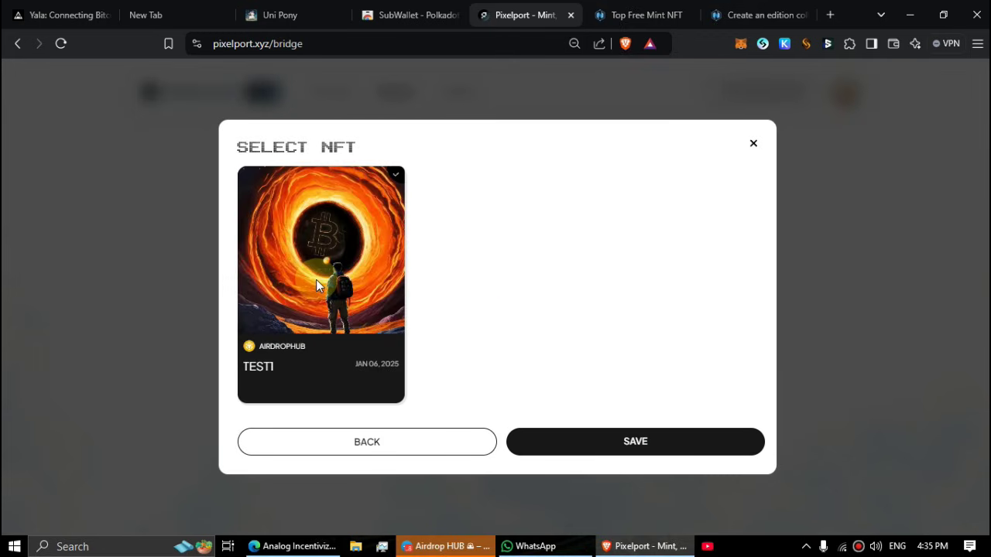
left_click(625, 434)
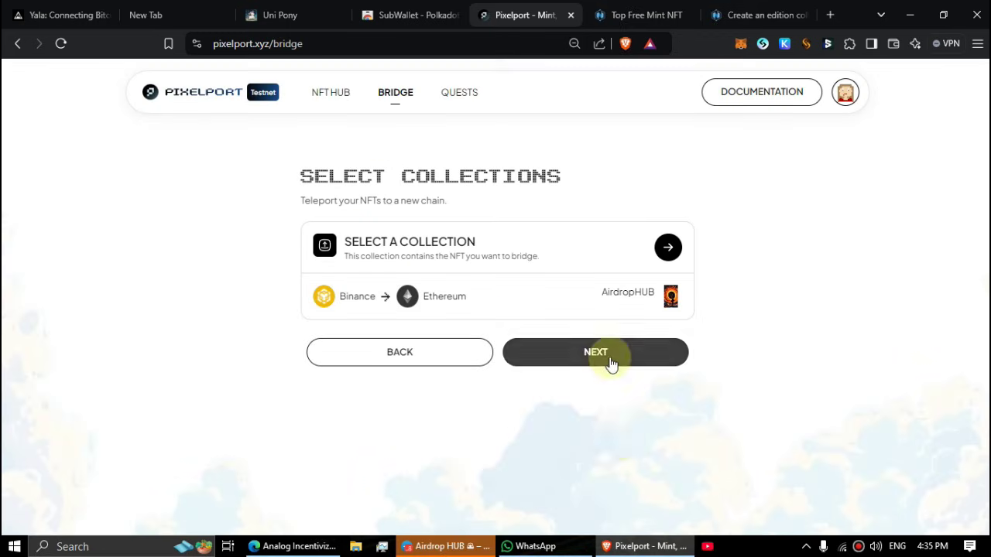
left_click(608, 358)
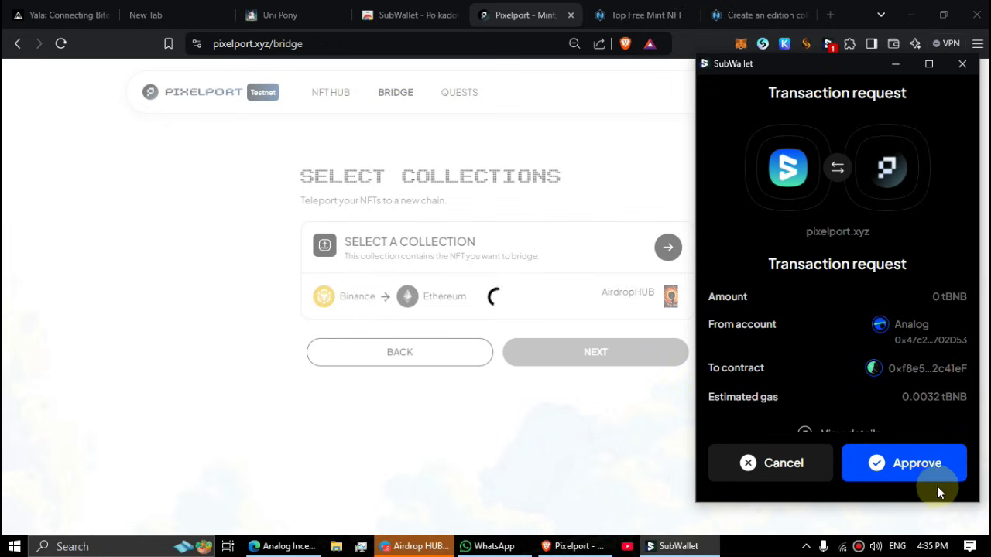
left_click(923, 474)
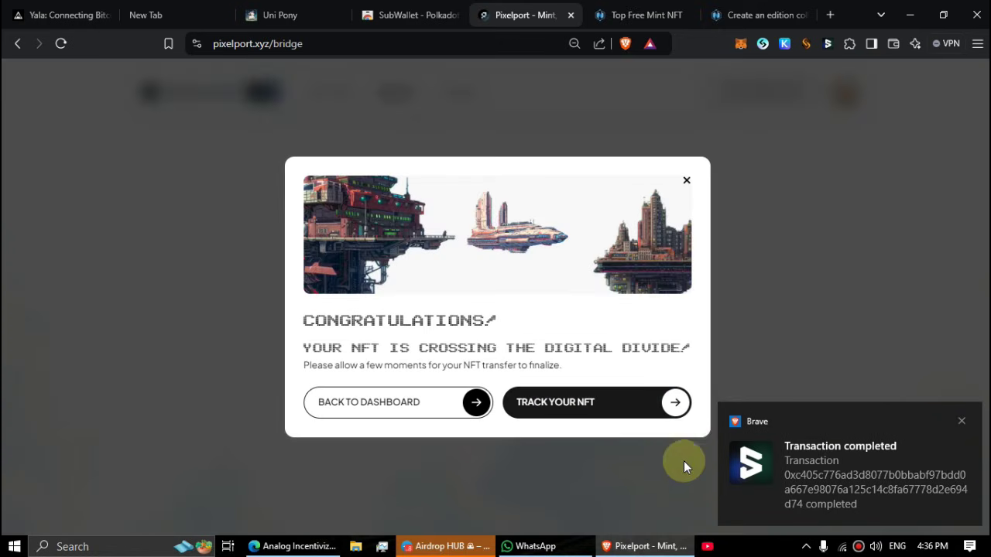
Step: Dismiss the Congratulations modal and open the full NFT Tracker showing TEst1 pending Binance to Ethereum
left_click(609, 402)
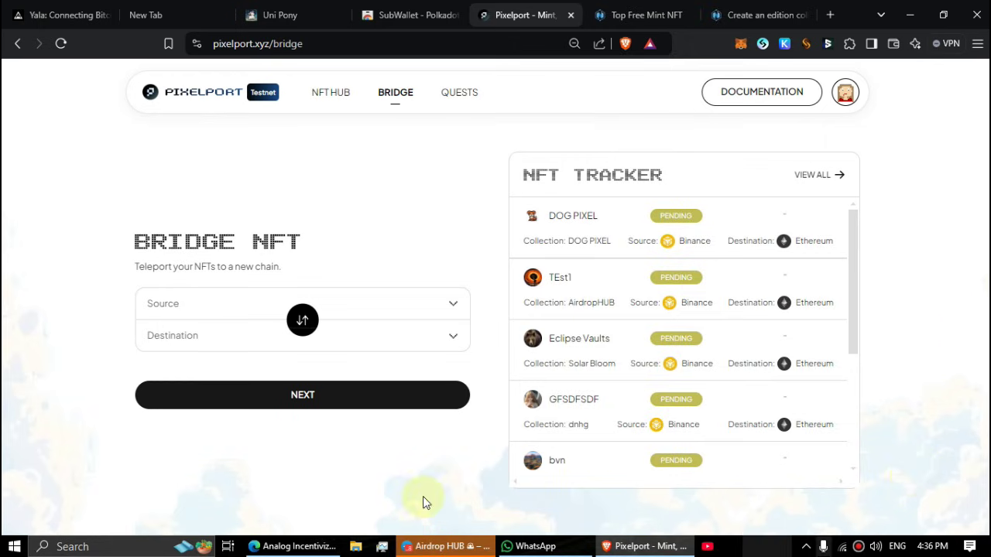
left_click_drag(553, 277, 785, 316)
left_click(873, 320)
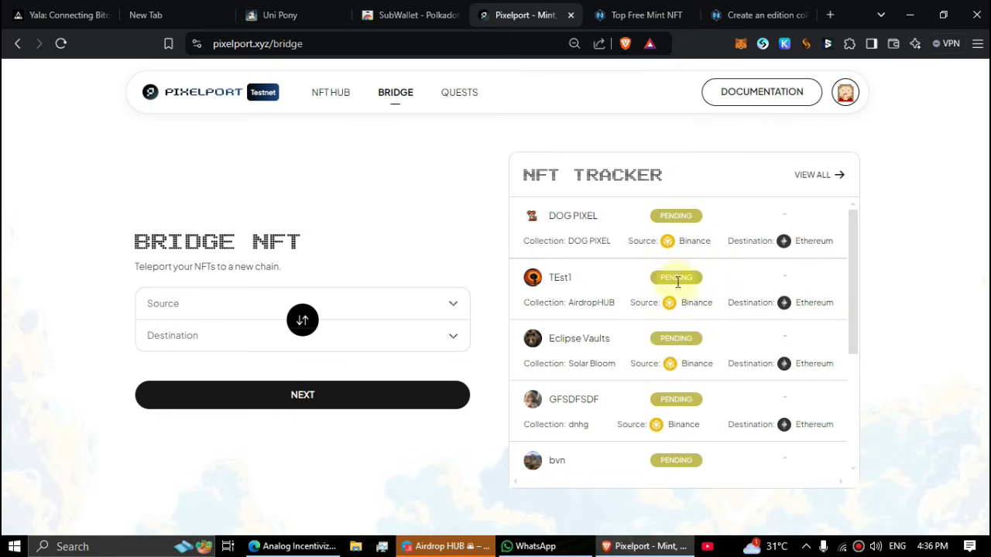
left_click(726, 299)
left_click(559, 270)
left_click(811, 177)
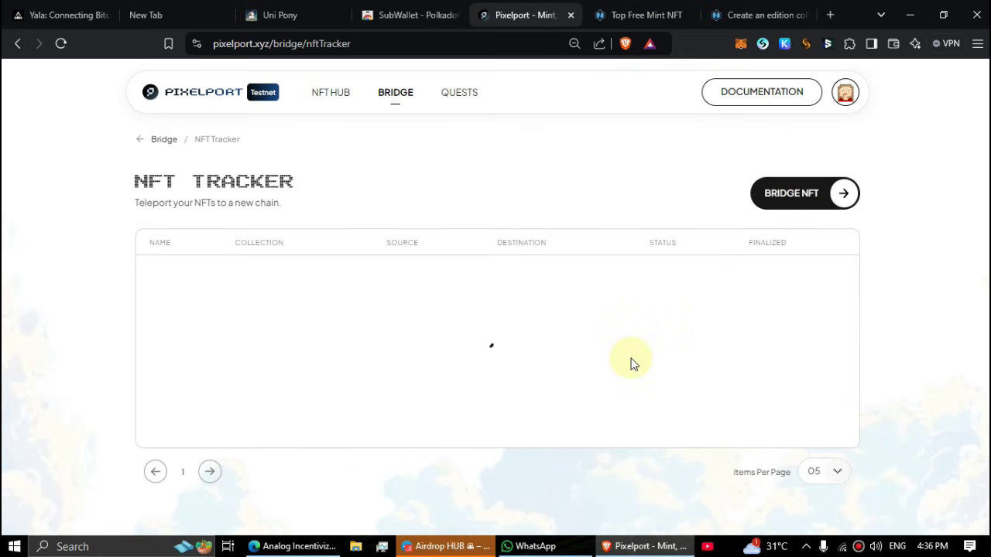
left_click_drag(331, 387, 718, 394)
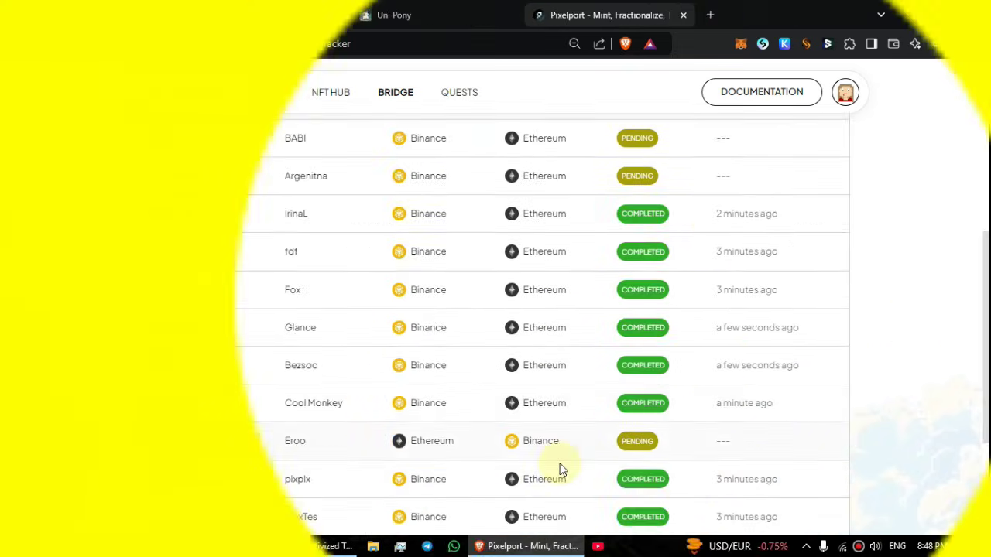
Step: Confirm the four Pixelport quests total 500/500 points, then bring up the Analog testnet quests window
scroll(553, 380, "up", 5)
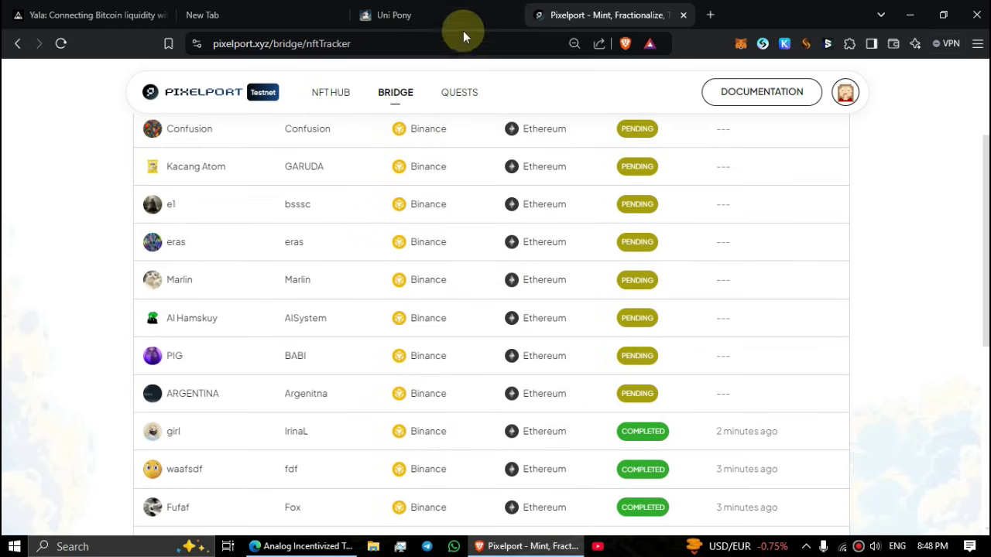
left_click(456, 93)
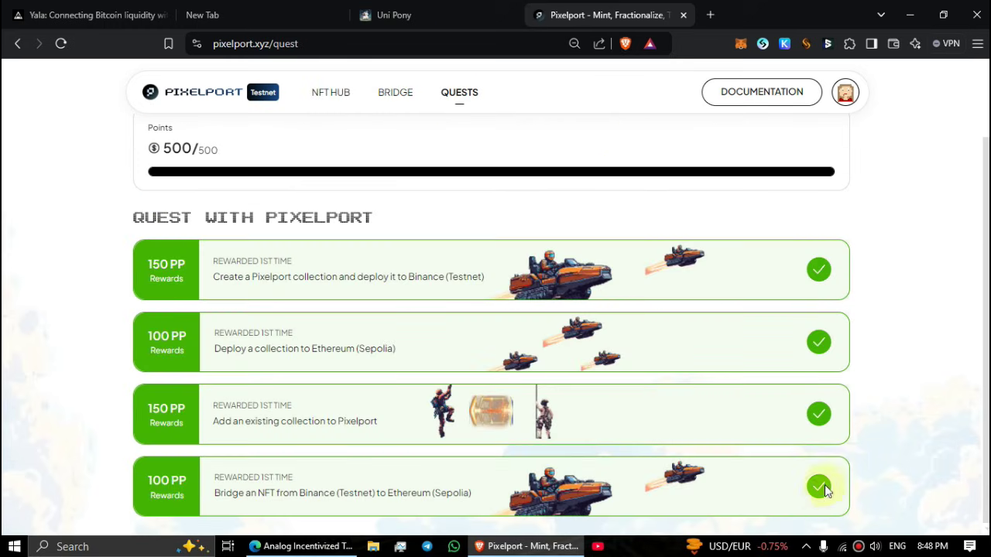
triple_click(457, 503)
left_click(354, 491)
left_click(302, 547)
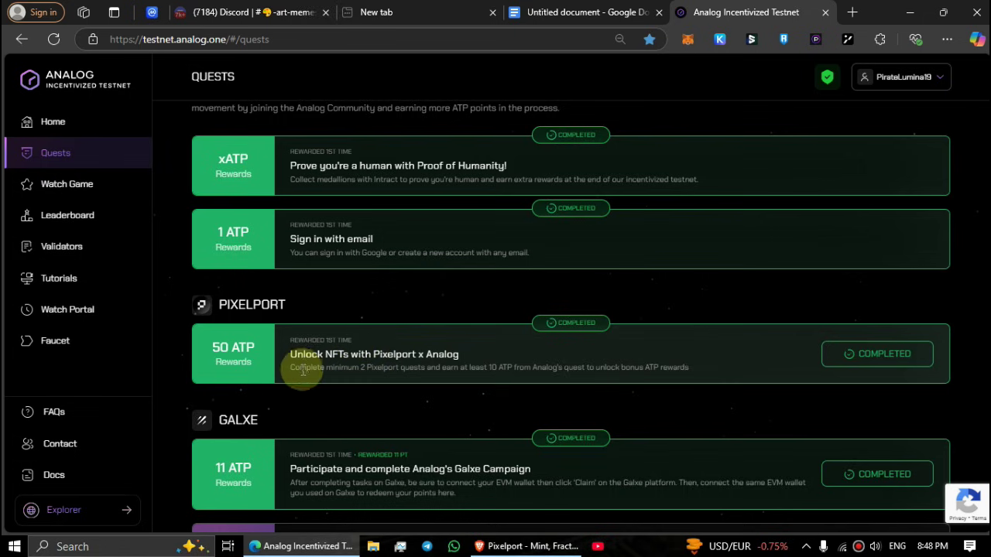
Step: Verify the 50 ATP Unlock NFTs with Pixelport x Analog quest shows Completed, then go to Telegram's Airdrop HUB
left_click_drag(288, 353, 972, 381)
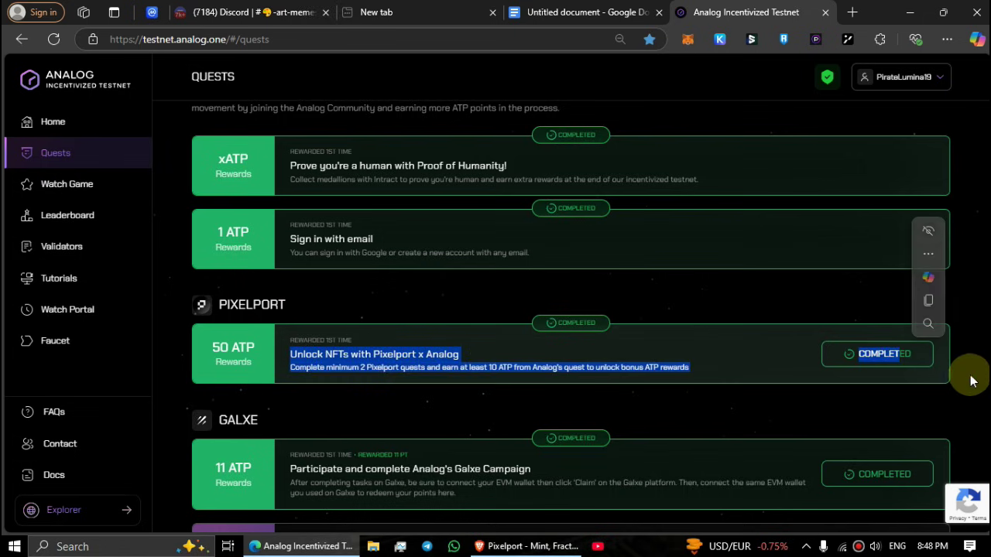
left_click(972, 381)
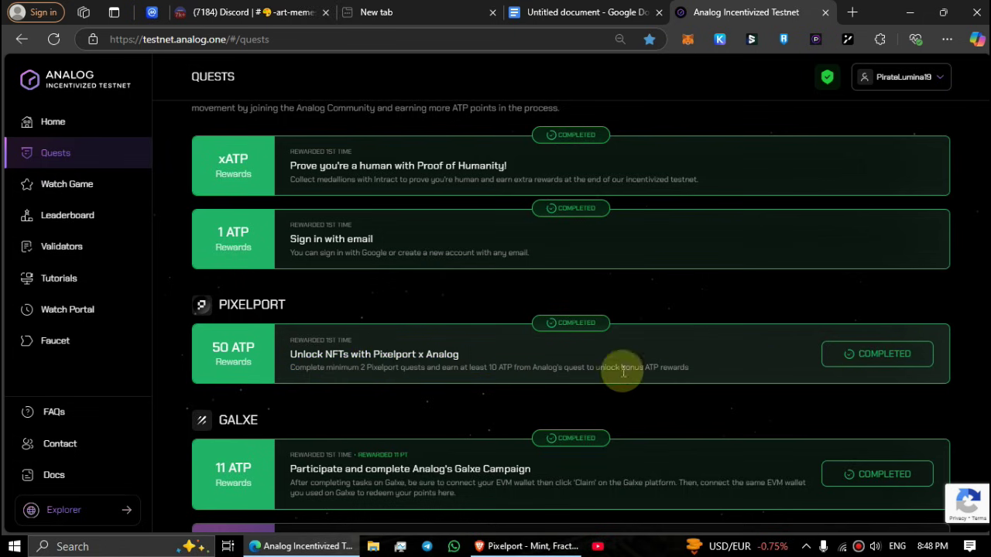
left_click_drag(209, 343, 260, 359)
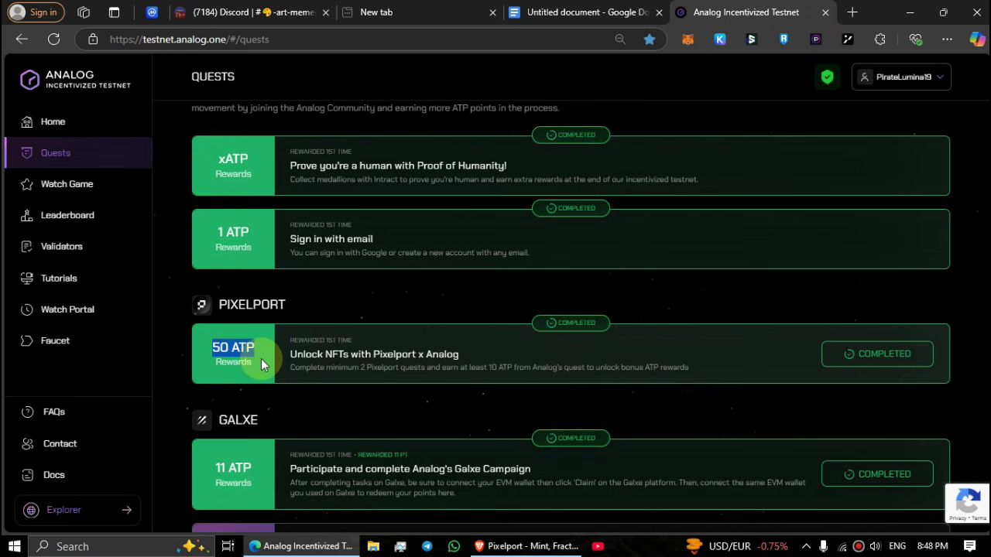
left_click(462, 380)
key("alt+Tab")
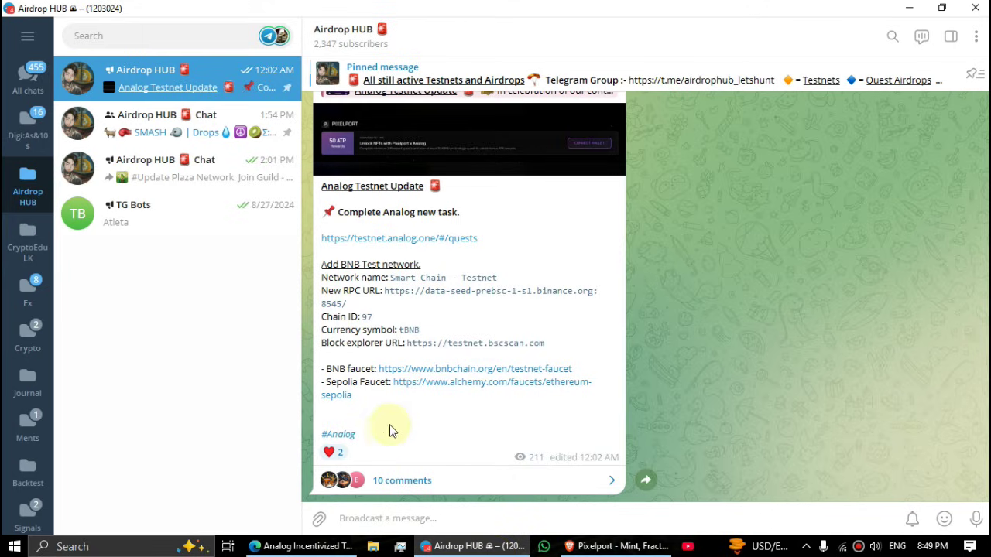
scroll(395, 422, "up", 1)
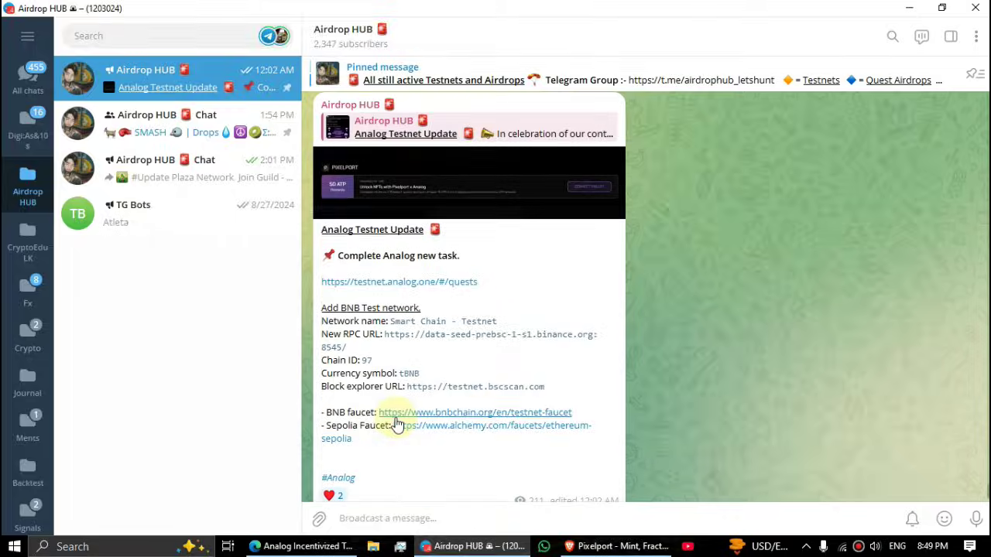